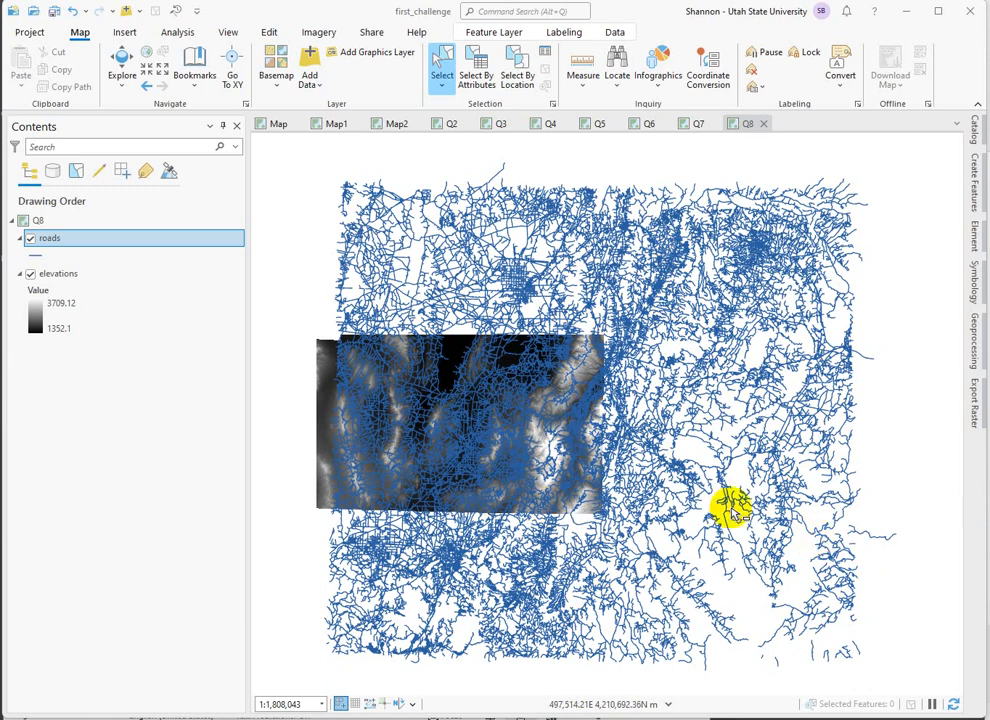
Open the attribute table of the roads layer and sort its records by SPEED_LMT in descending order.
right_click(45, 243)
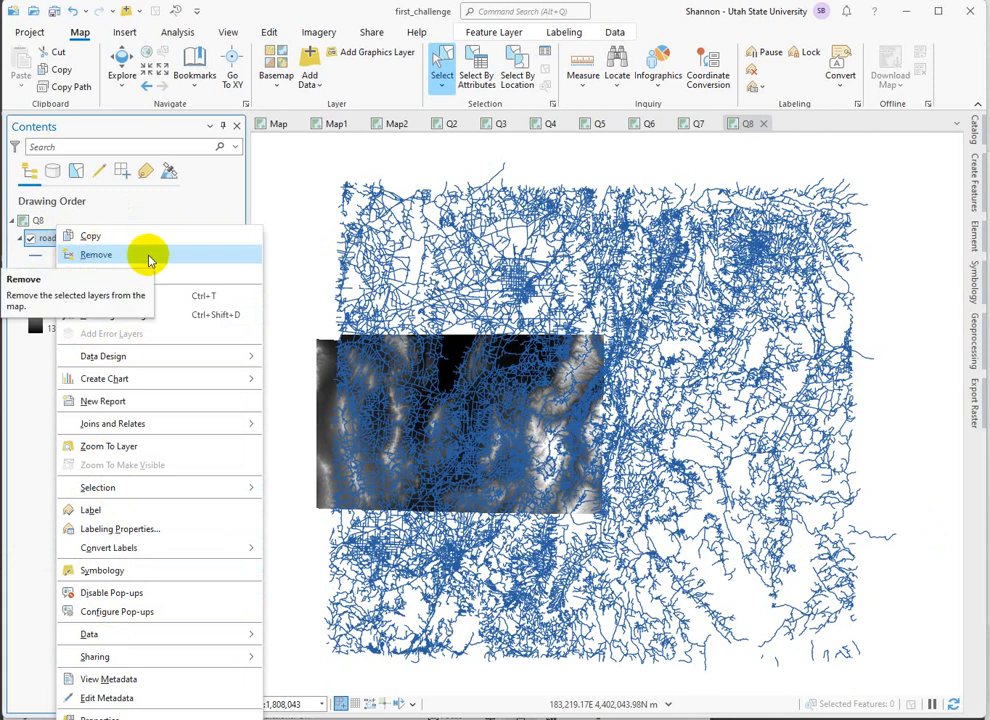
click(126, 294)
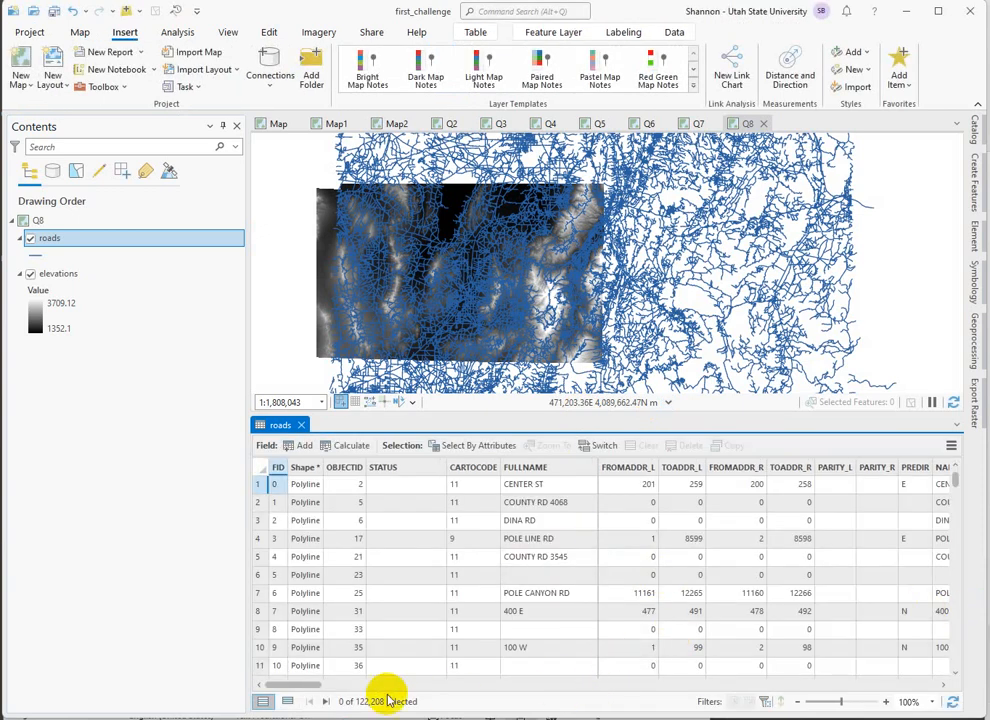
drag(313, 690, 594, 690)
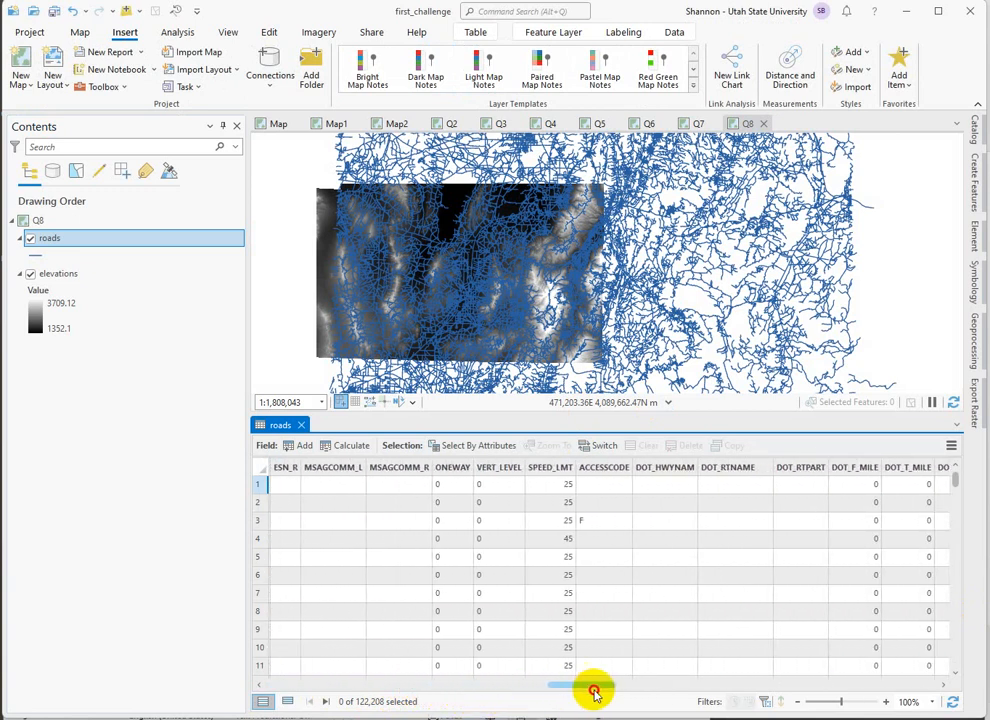
click(548, 468)
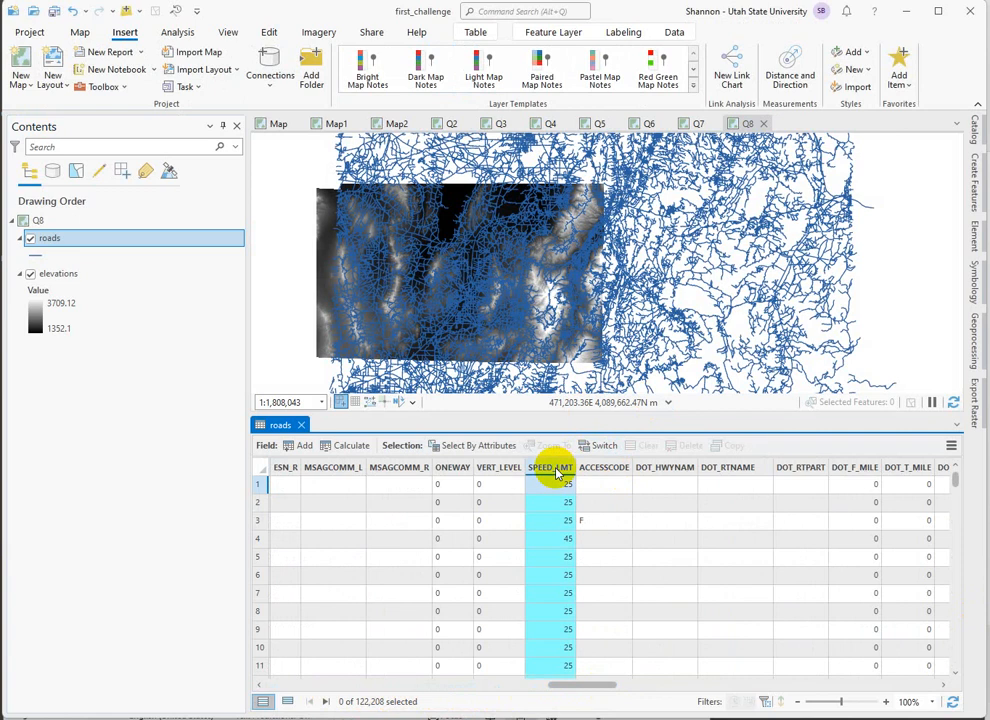
right_click(548, 468)
click(393, 471)
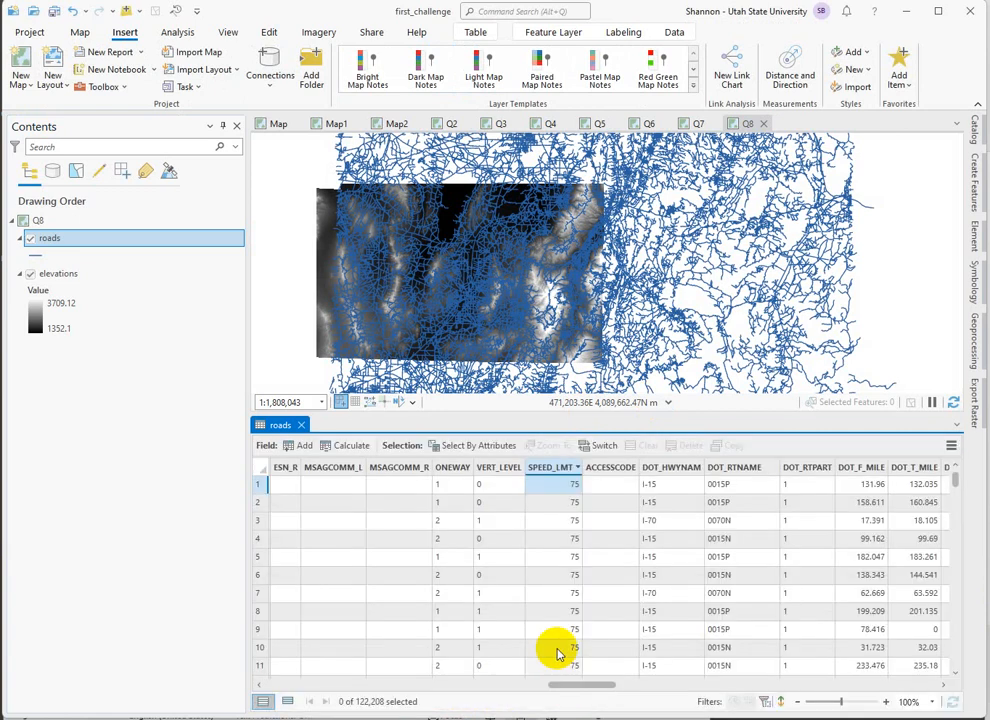
Browse the sorted speed limit records and shrink the roads attribute table to give the map more room.
scroll(562, 605, down, 18)
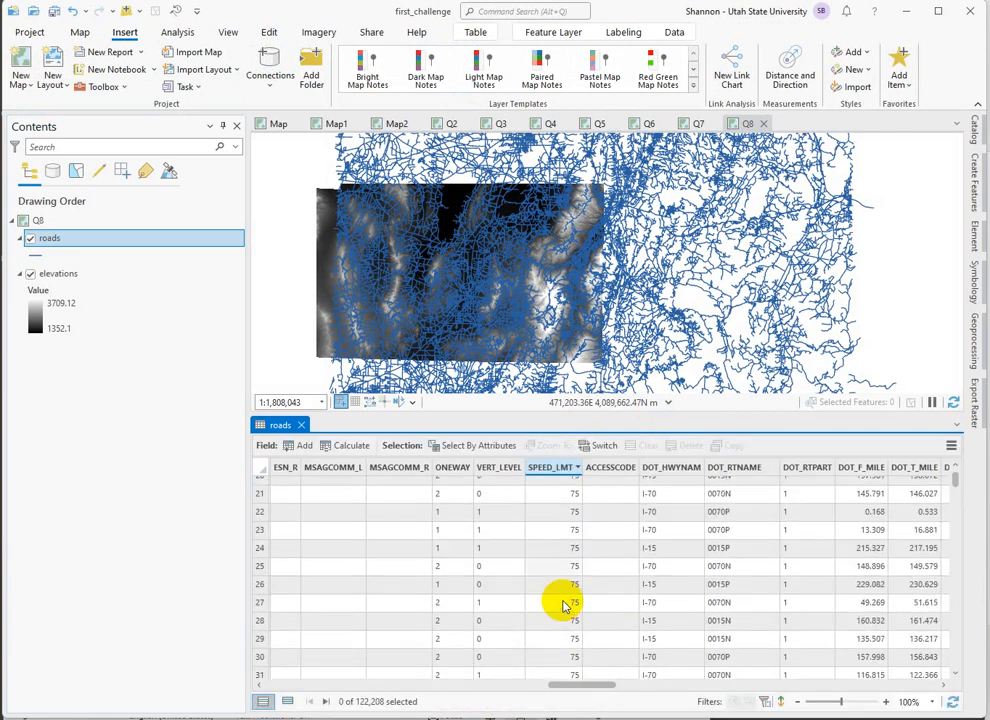
scroll(562, 605, down, 20)
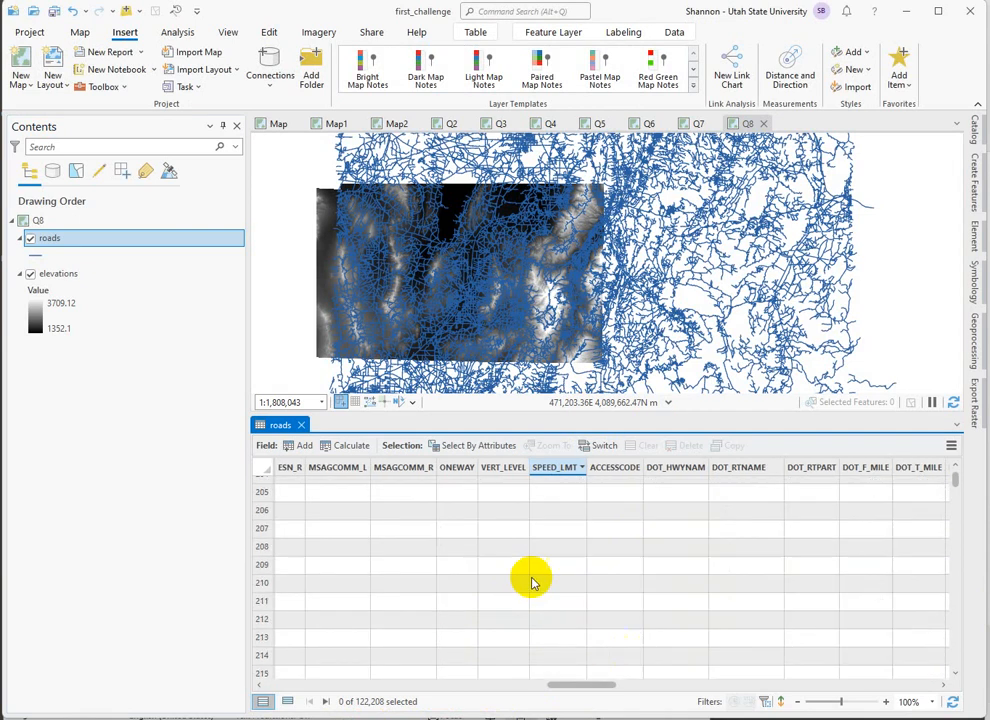
scroll(821, 672, down, 6)
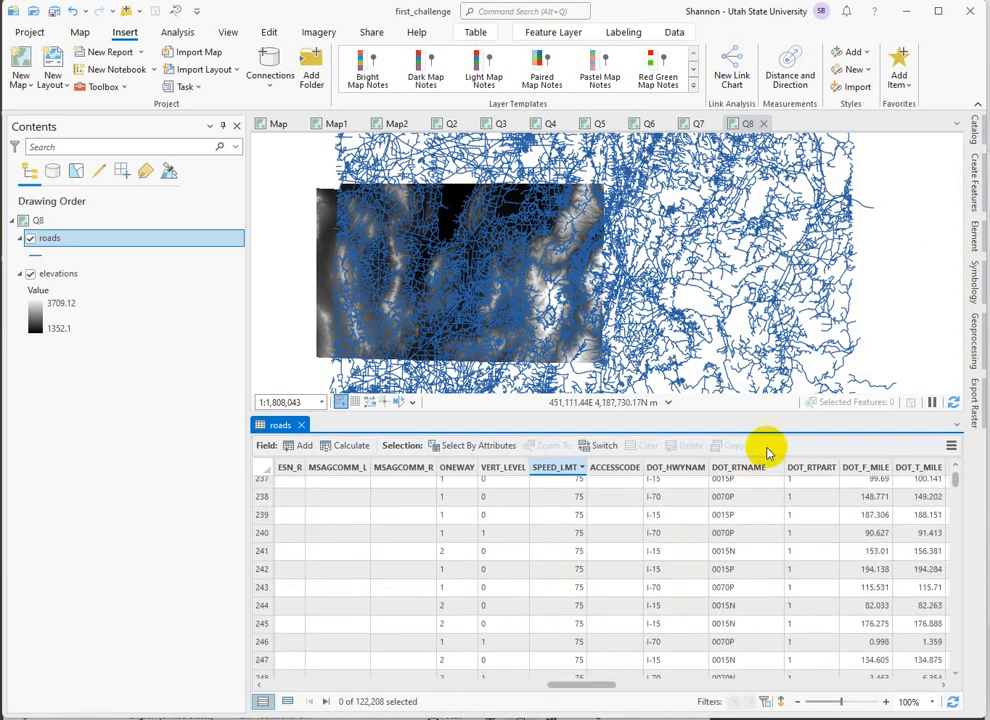
drag(771, 412, 785, 540)
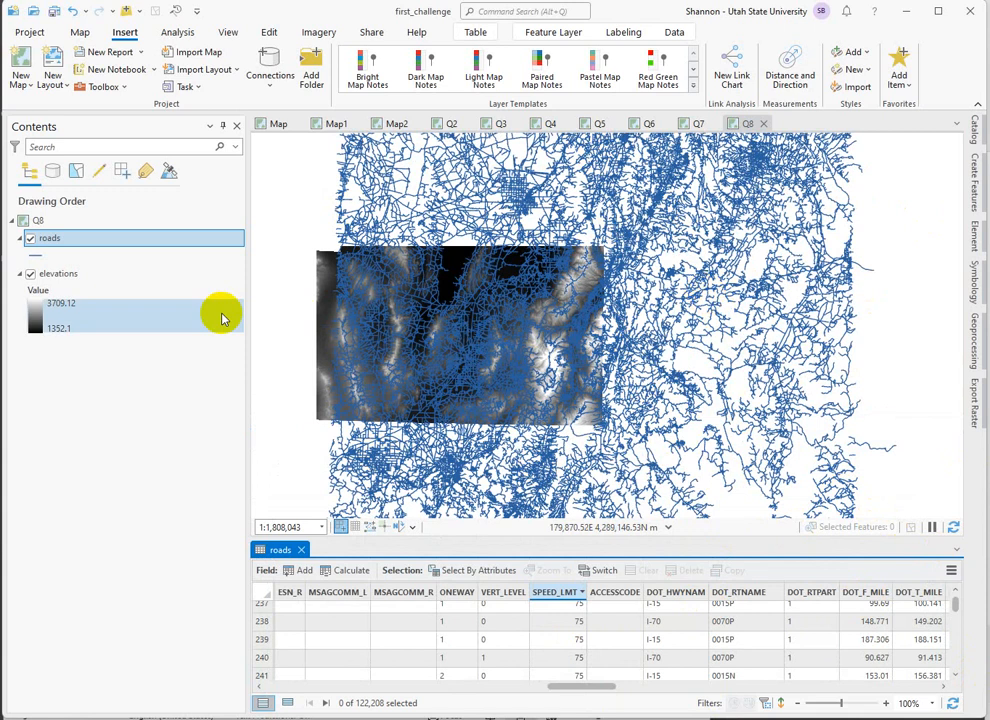
Change the line color of the roads layer symbol to orange and apply it.
click(37, 256)
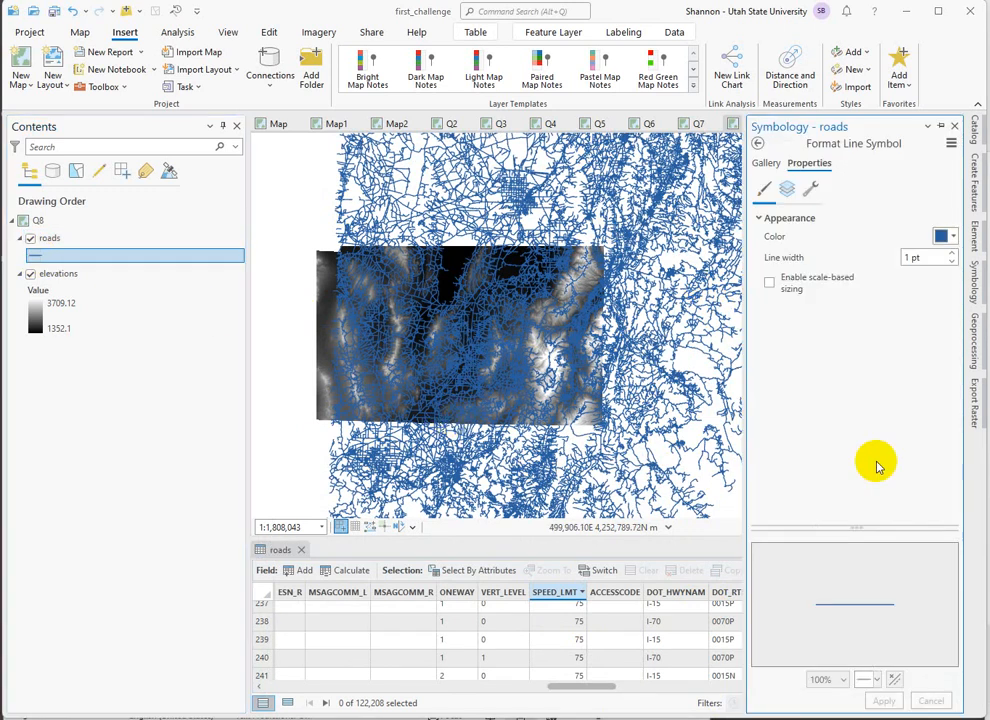
click(943, 240)
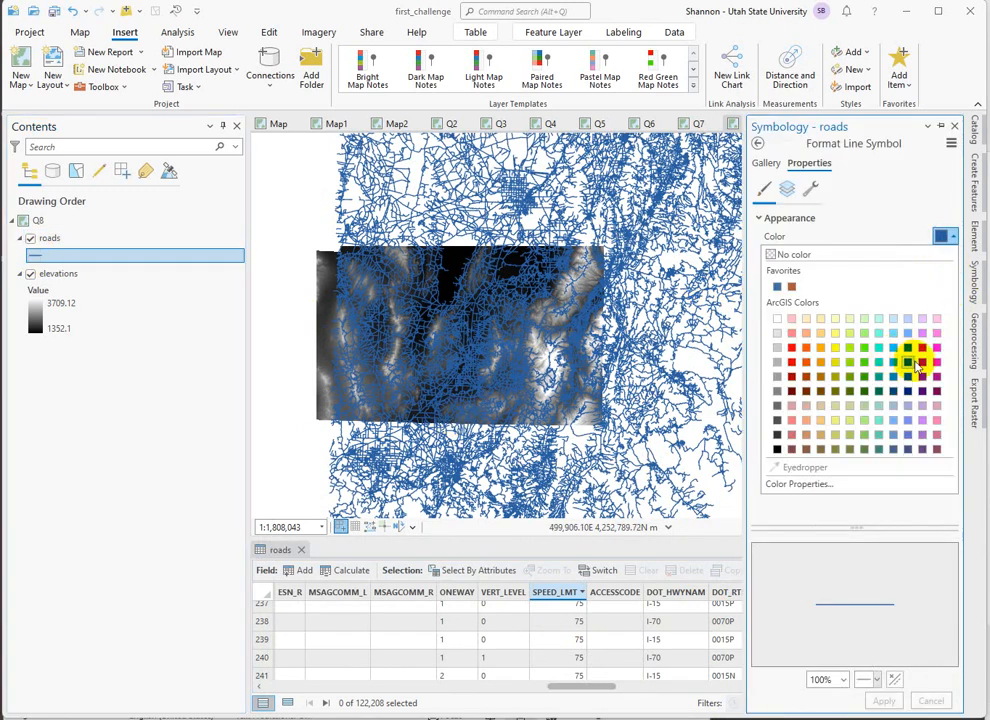
click(819, 350)
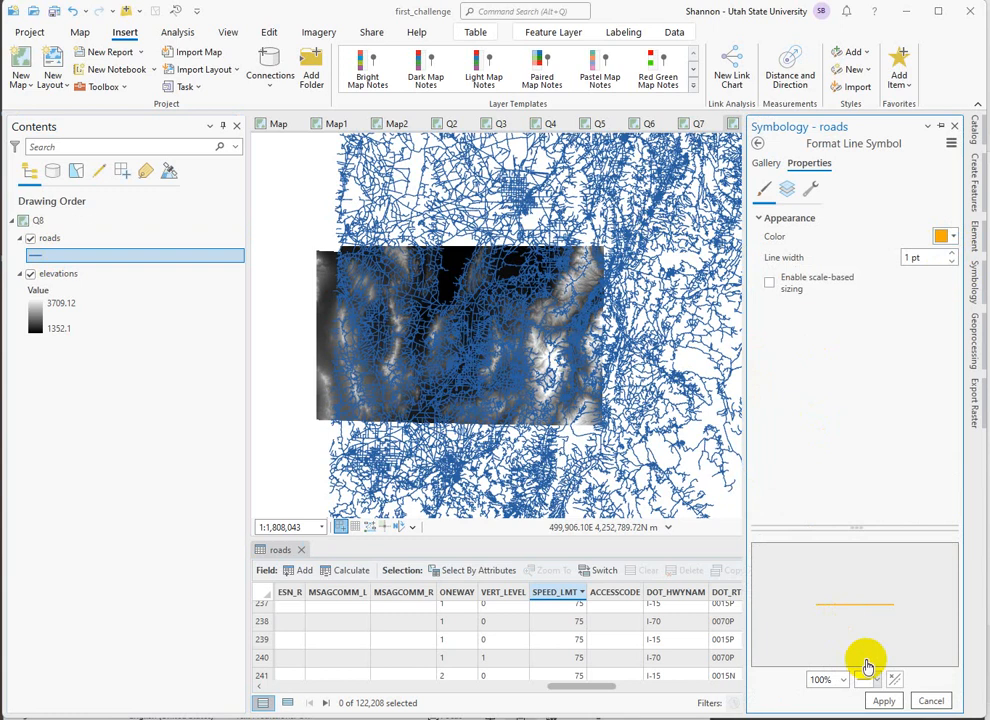
click(881, 702)
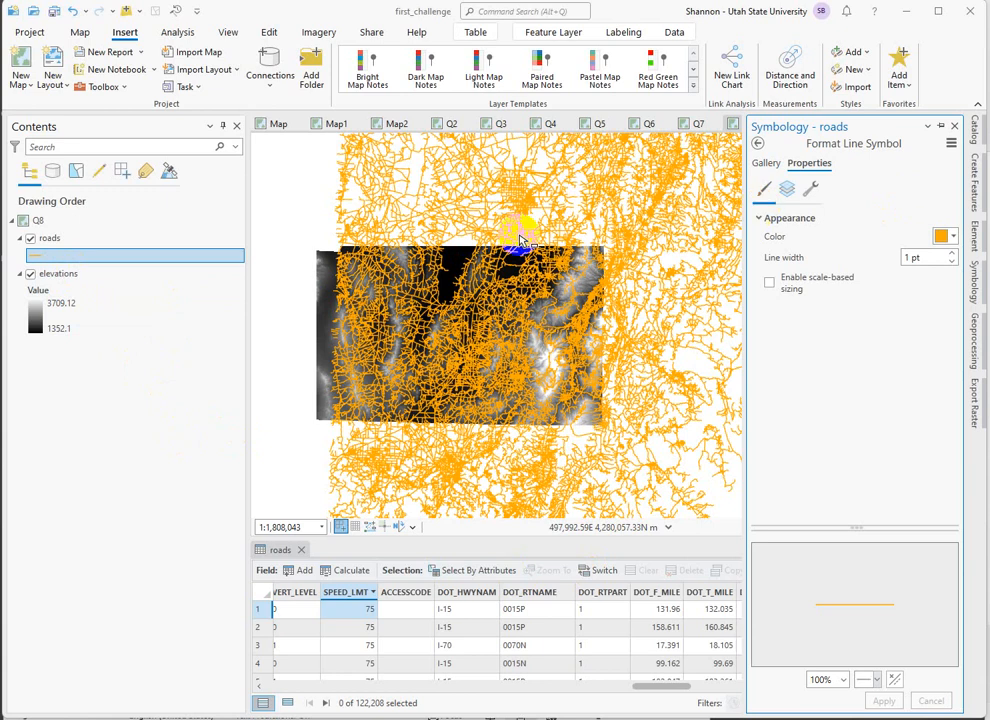
click(74, 415)
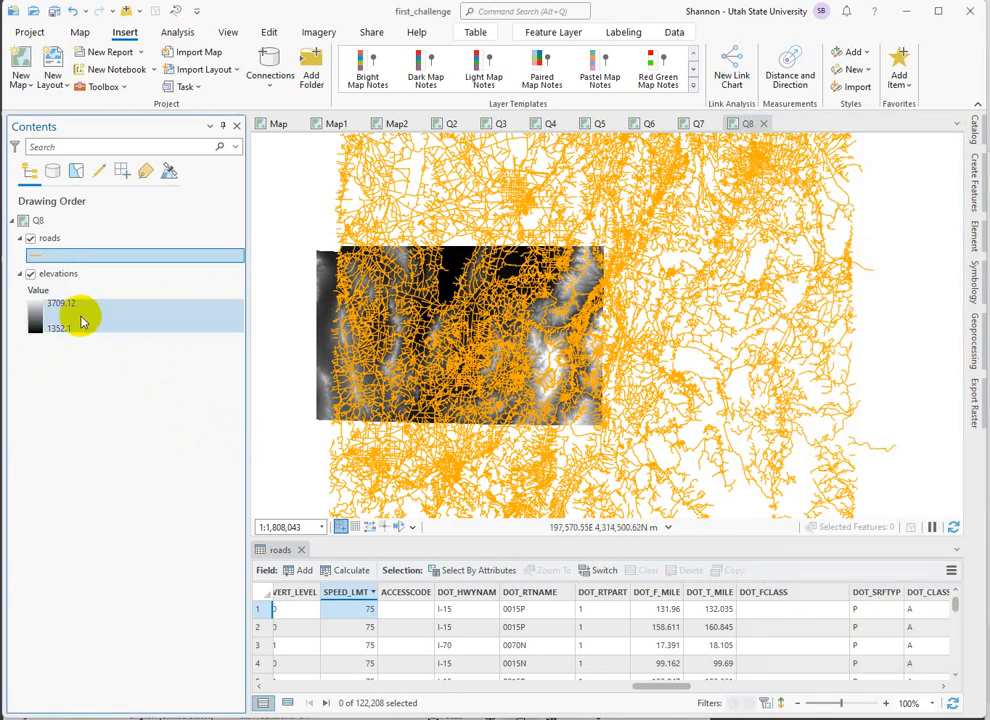
click(36, 272)
right_click(50, 277)
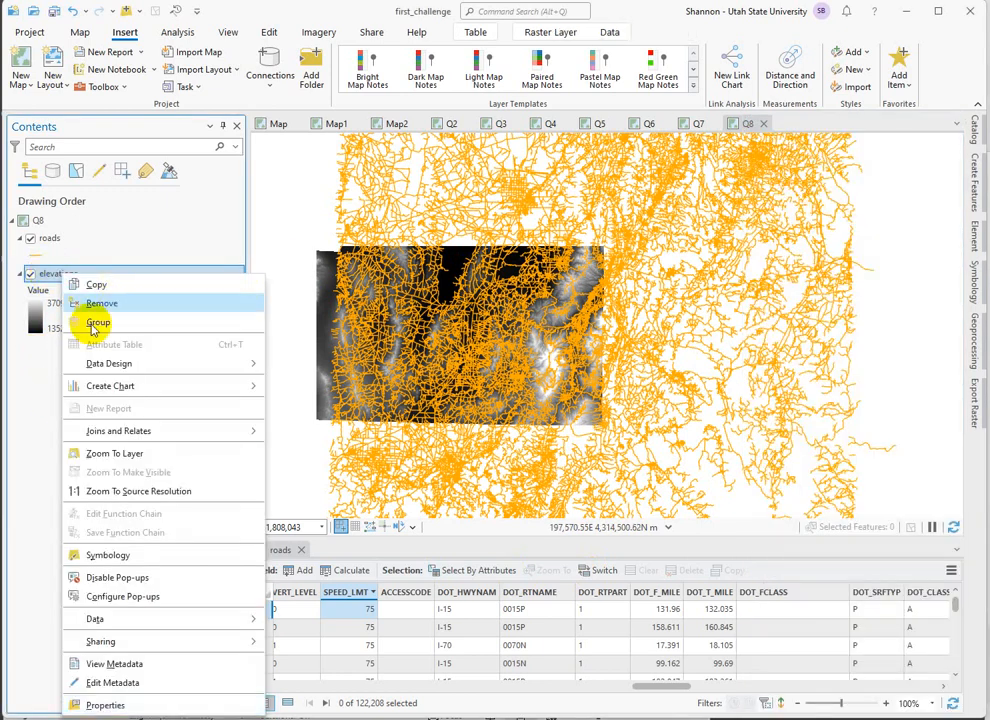
click(8, 385)
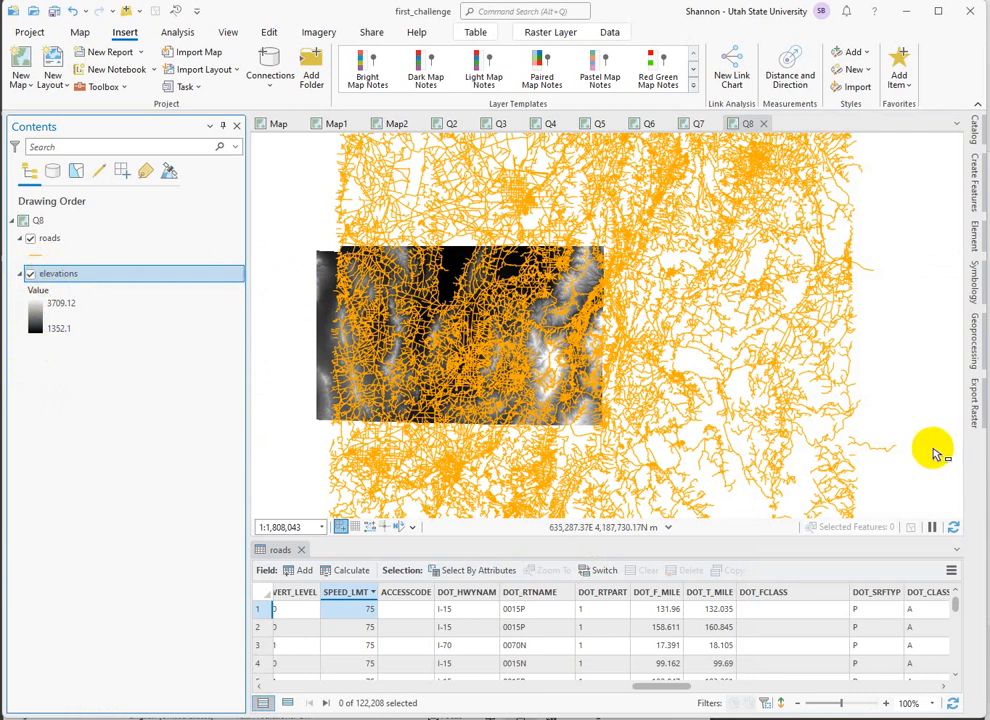
Search the geoprocessing tools for "reclassify" and open the Spatial Analyst version of Reclassify.
click(975, 350)
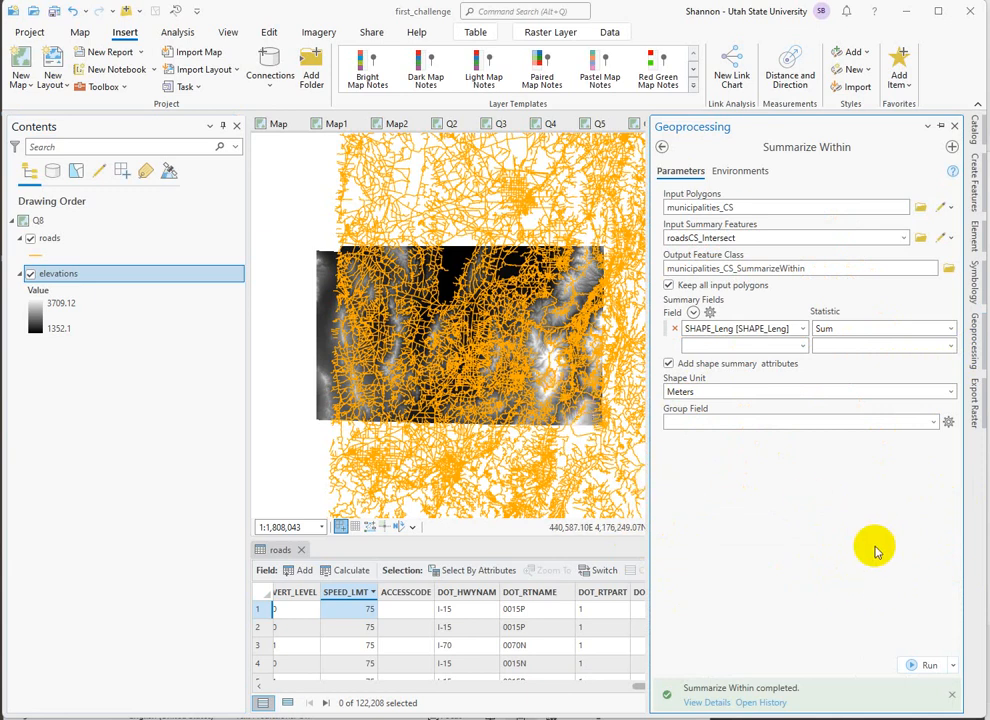
click(660, 146)
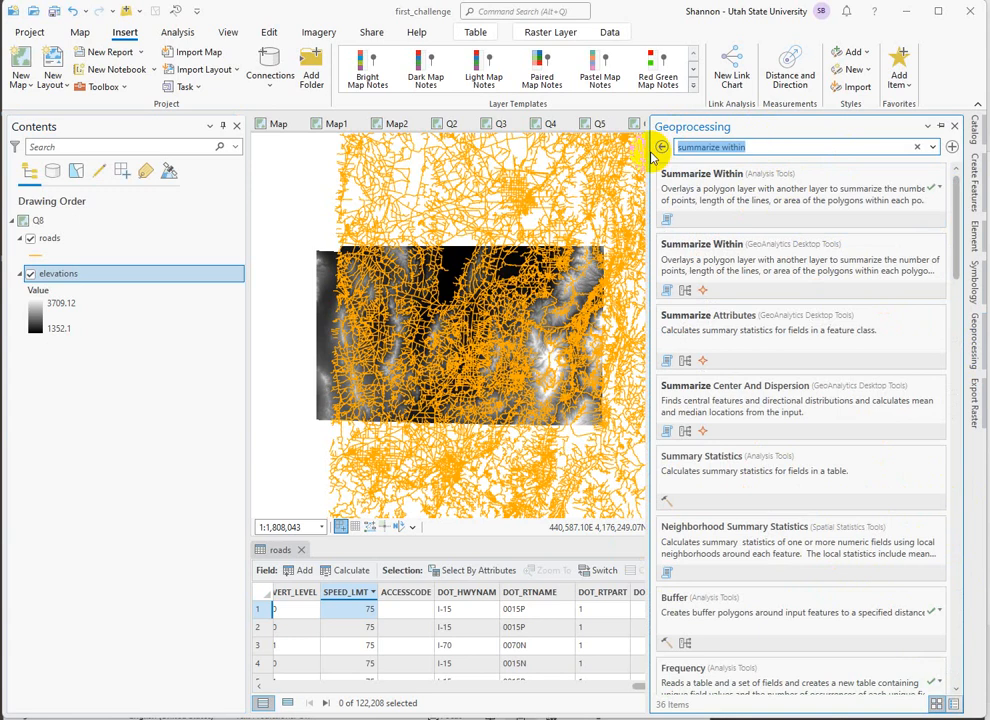
text(reclassify)
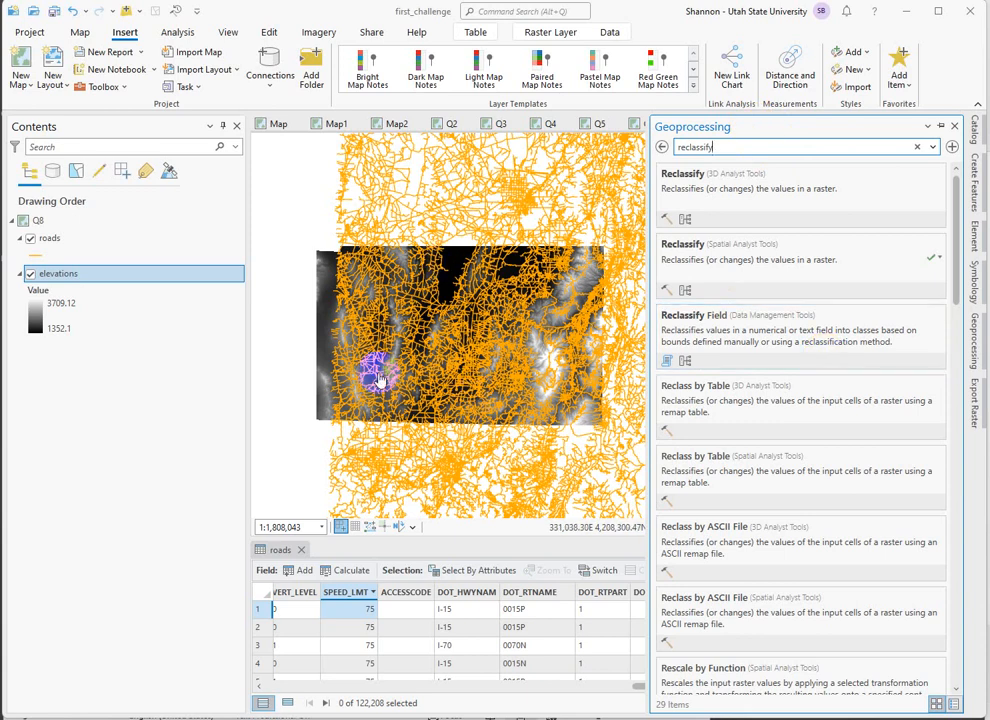
click(675, 243)
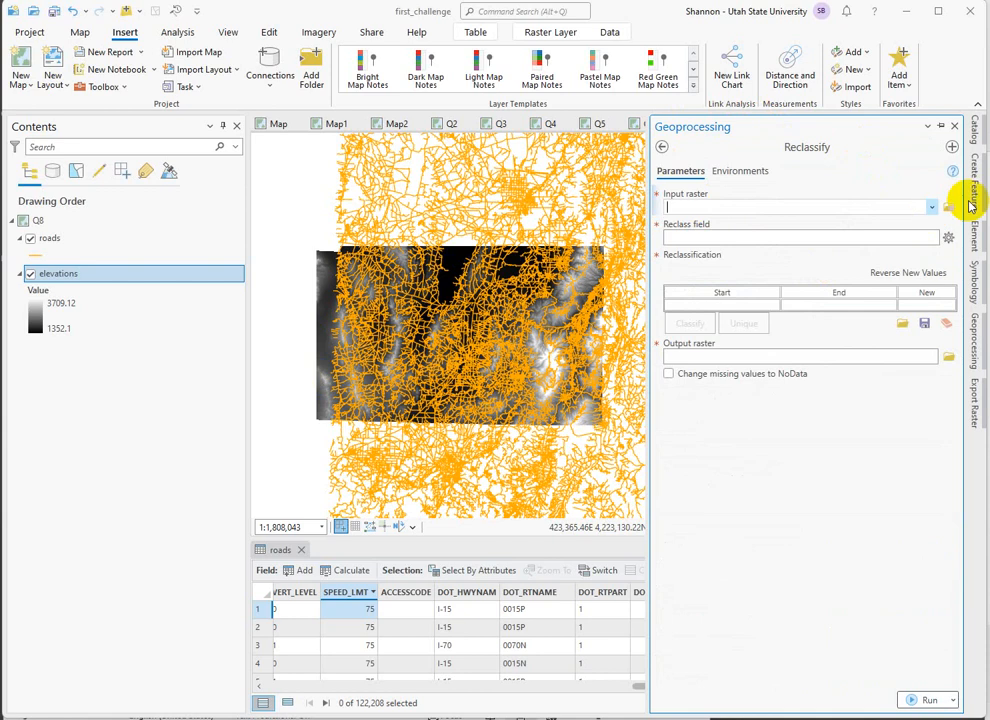
Use elevations as the input raster for Reclassify and classify its values into 2 natural-breaks classes.
click(926, 208)
click(698, 223)
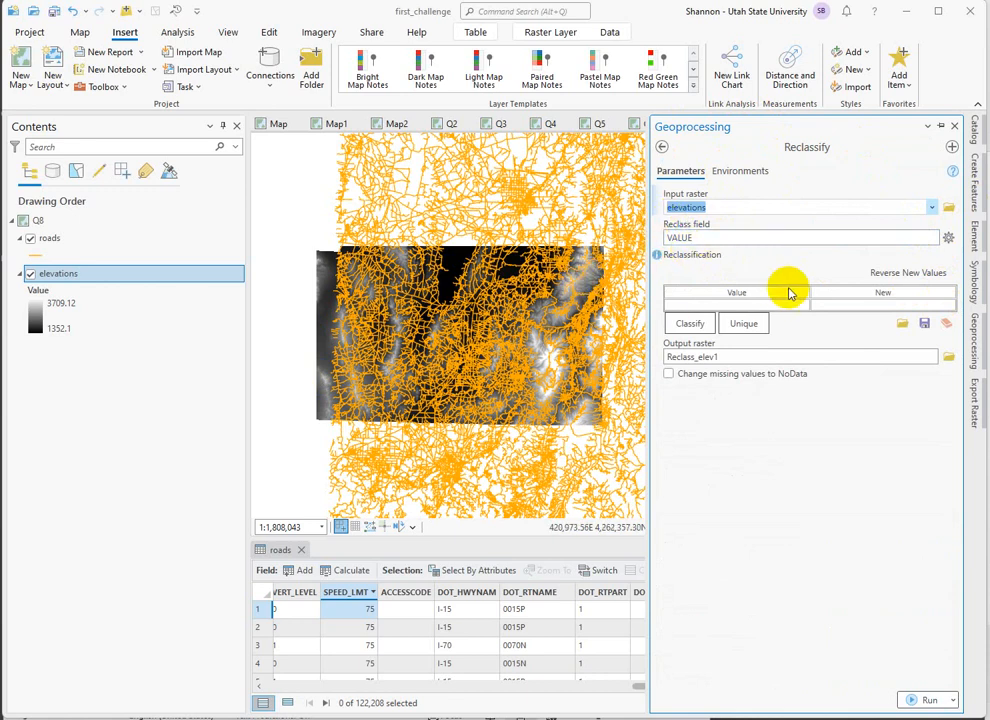
click(690, 323)
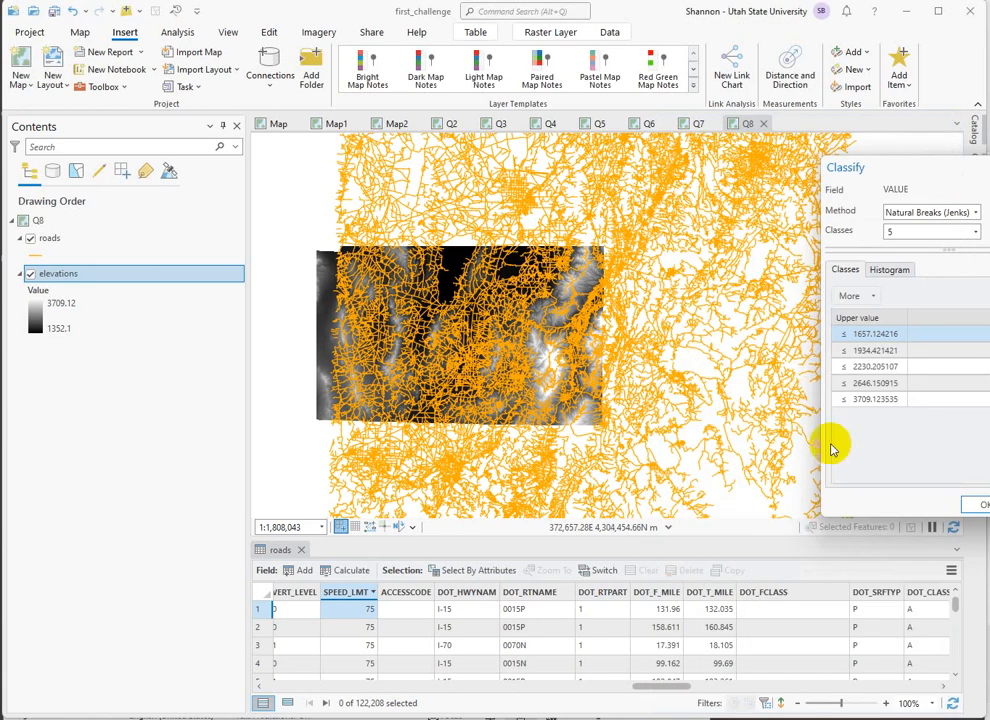
drag(938, 166, 676, 206)
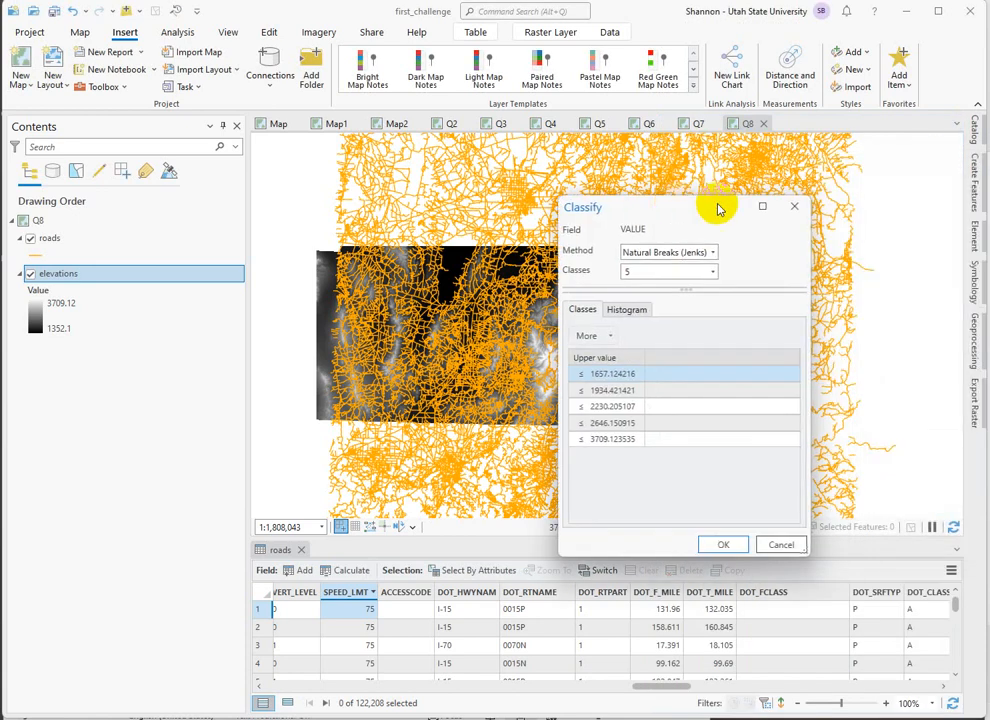
click(700, 274)
scroll(700, 305, up, 2)
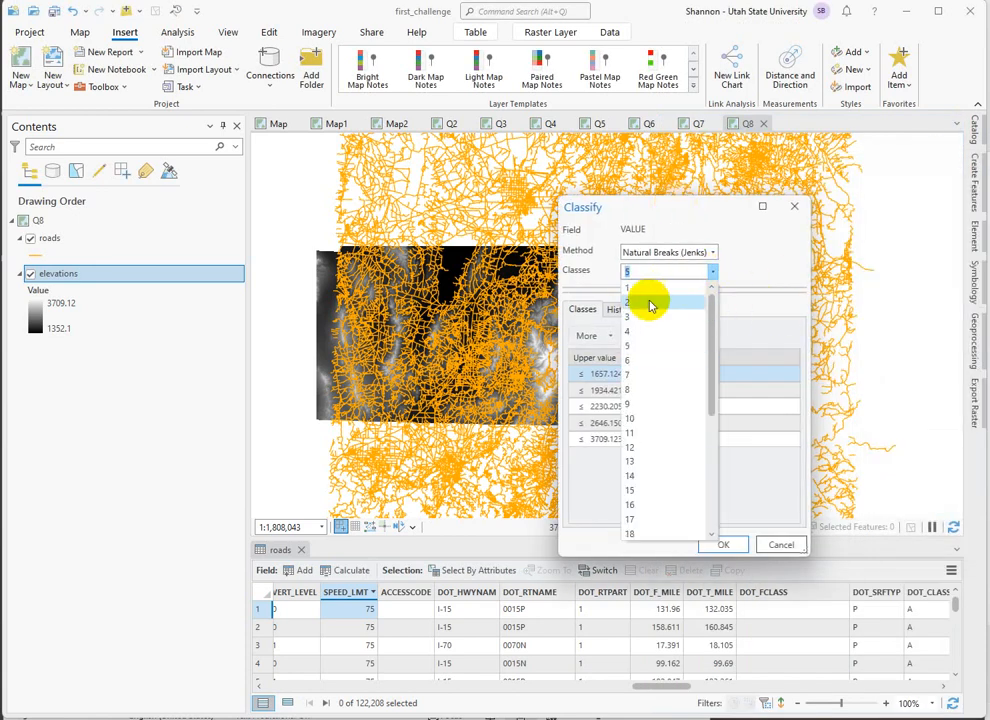
click(644, 303)
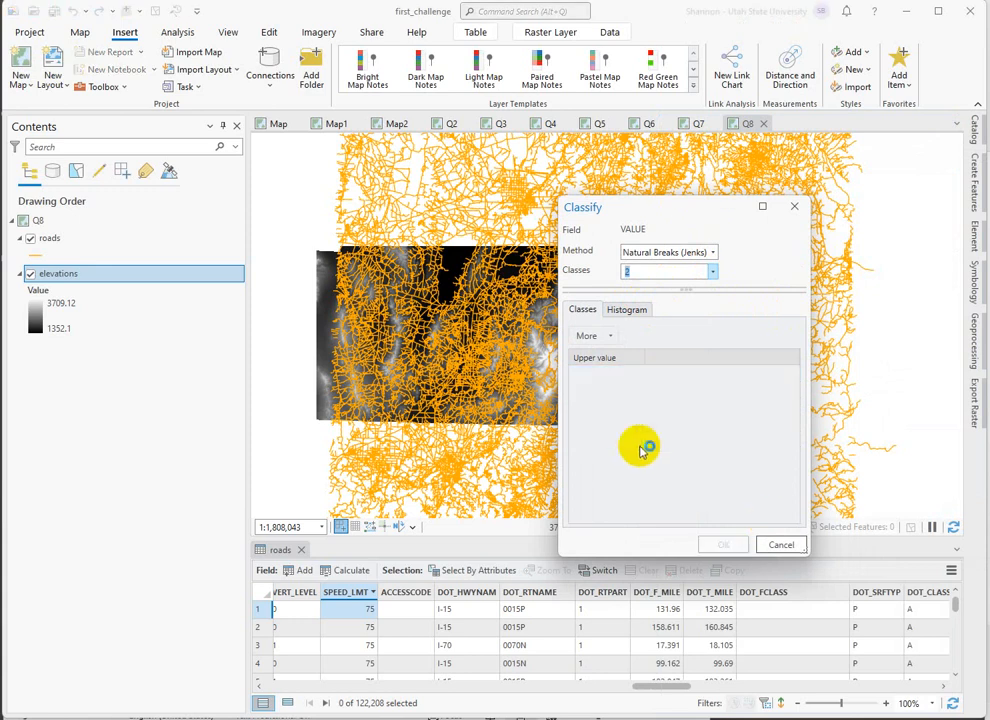
click(723, 544)
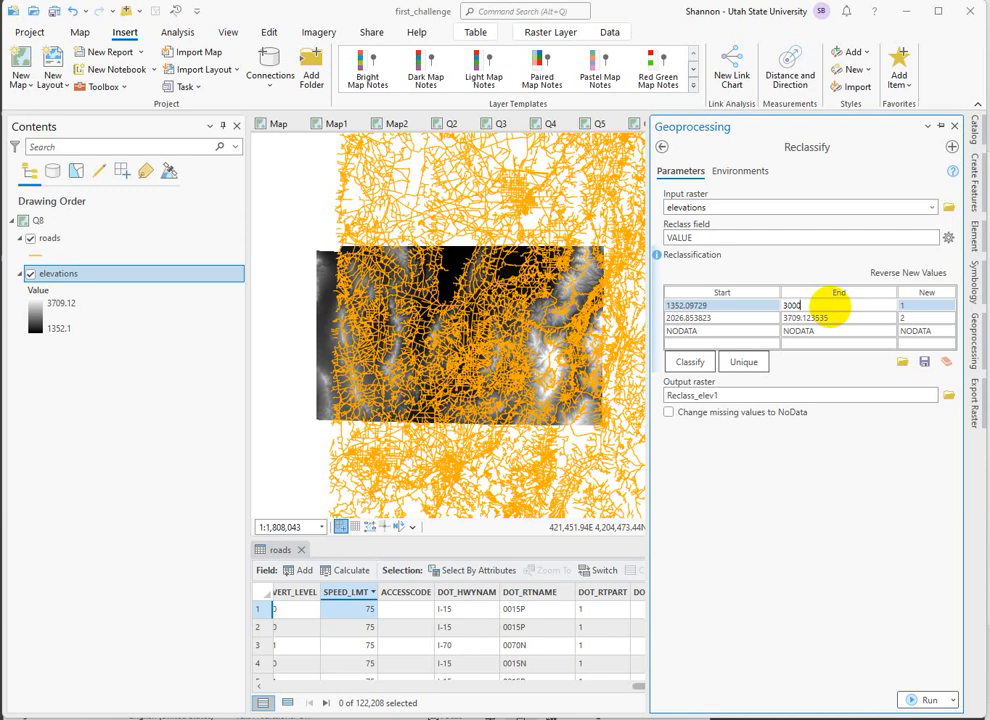
Set the break between the two elevation classes to 3000 and assign NODATA as the lower class's new value.
click(724, 318)
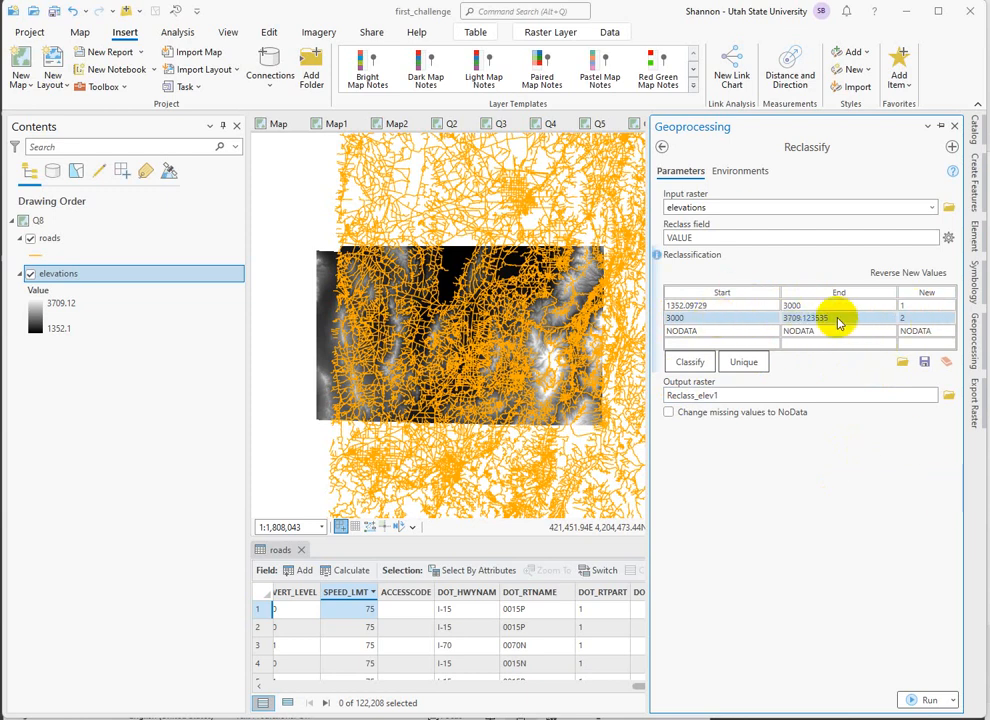
click(910, 308)
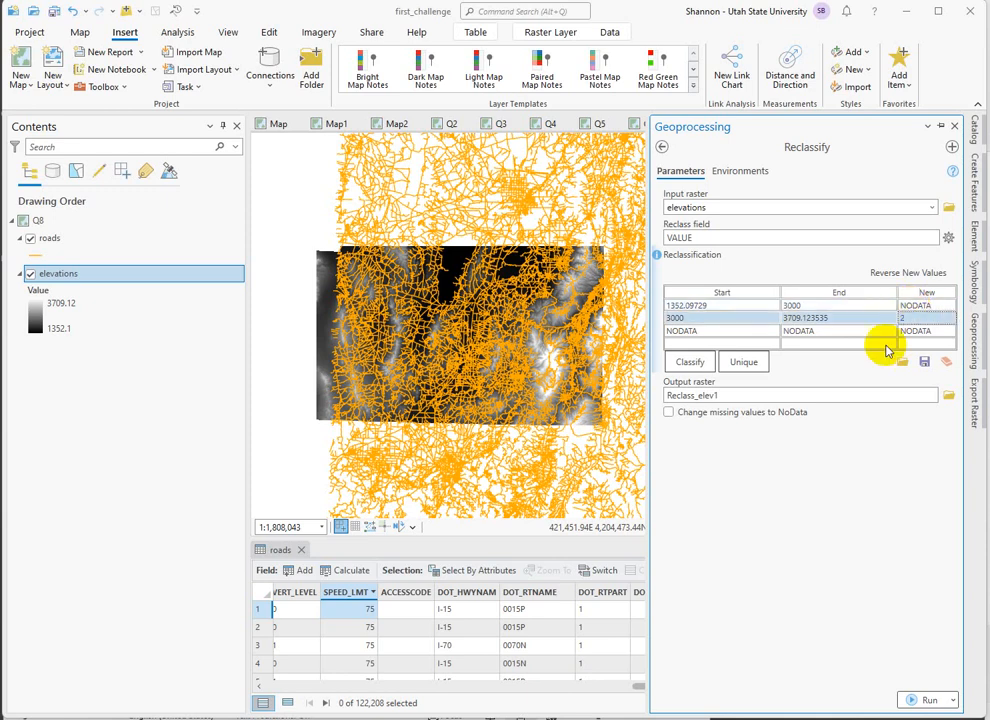
click(944, 319)
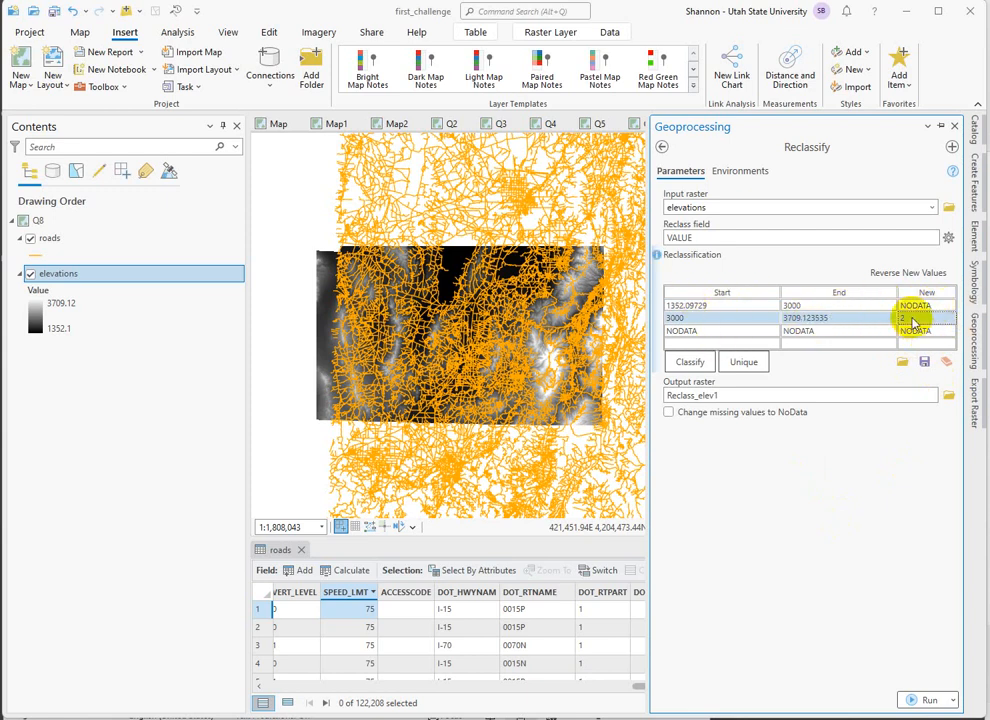
Name the output raster elev_high in catchall.gdb and run the reclassification.
drag(731, 395, 884, 397)
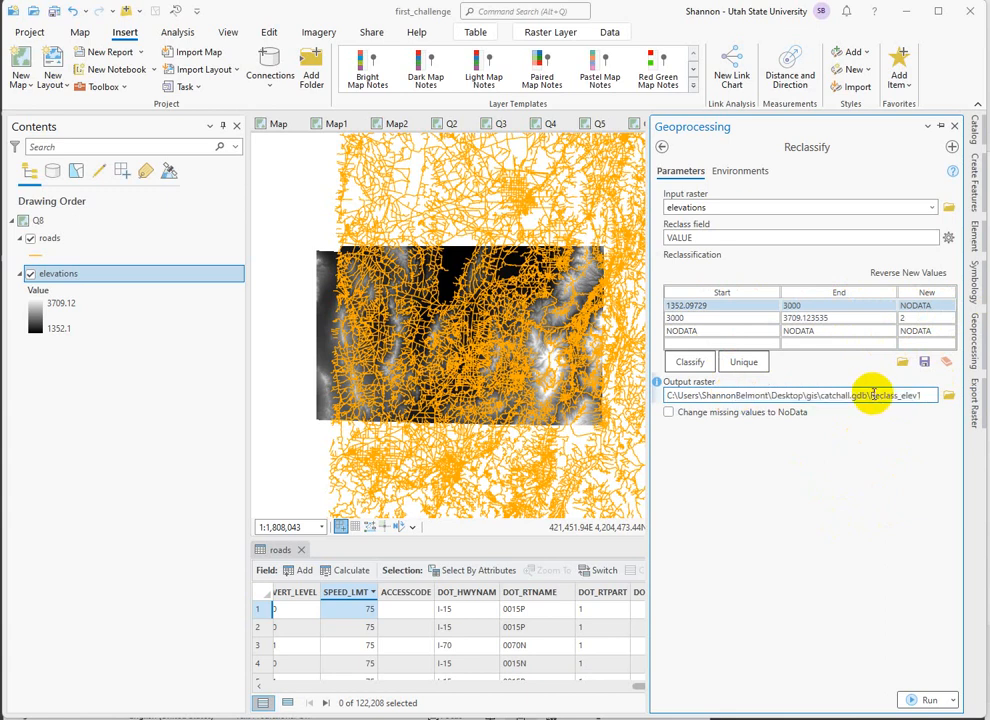
drag(871, 395, 975, 403)
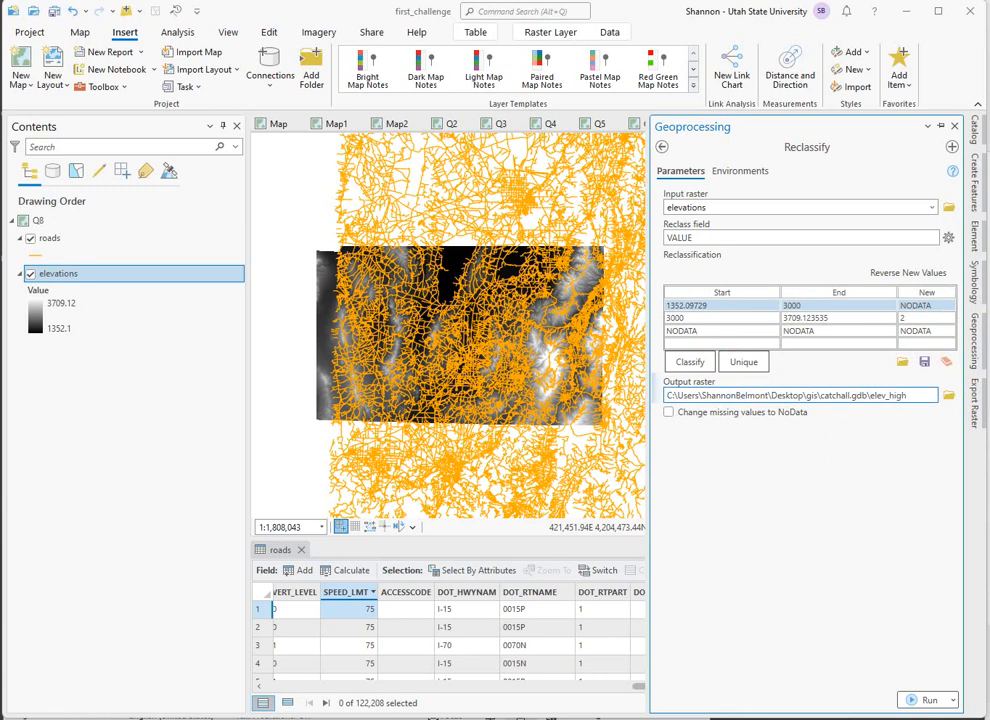
click(928, 700)
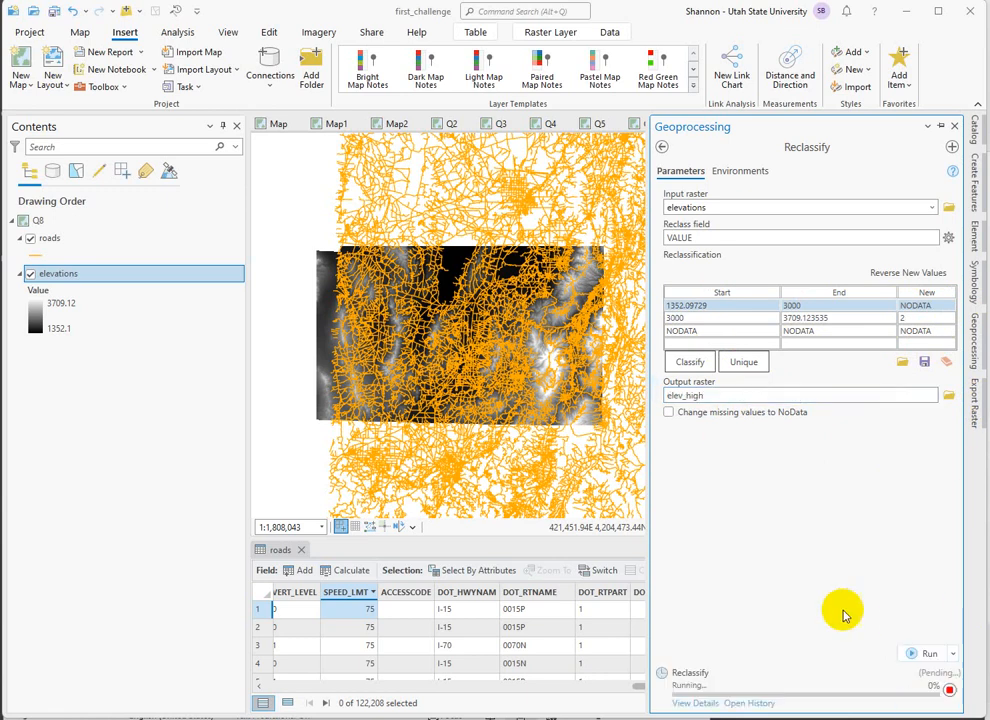
Hide the roads layer and inspect the reclassified high-elevation areas on the map up close.
click(30, 239)
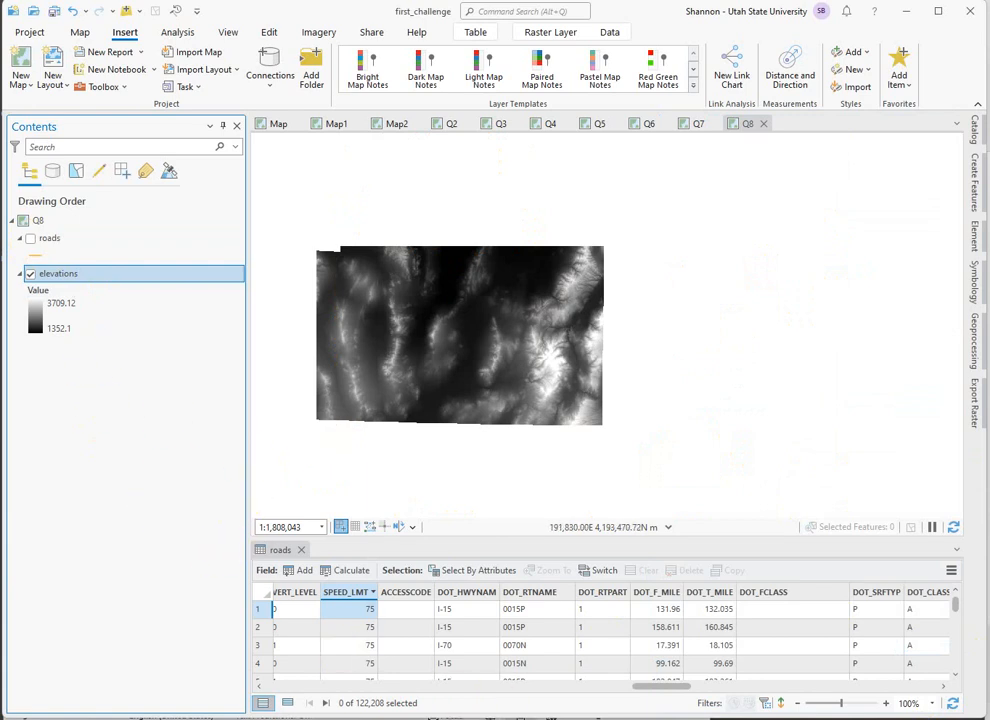
scroll(580, 388, up, 3)
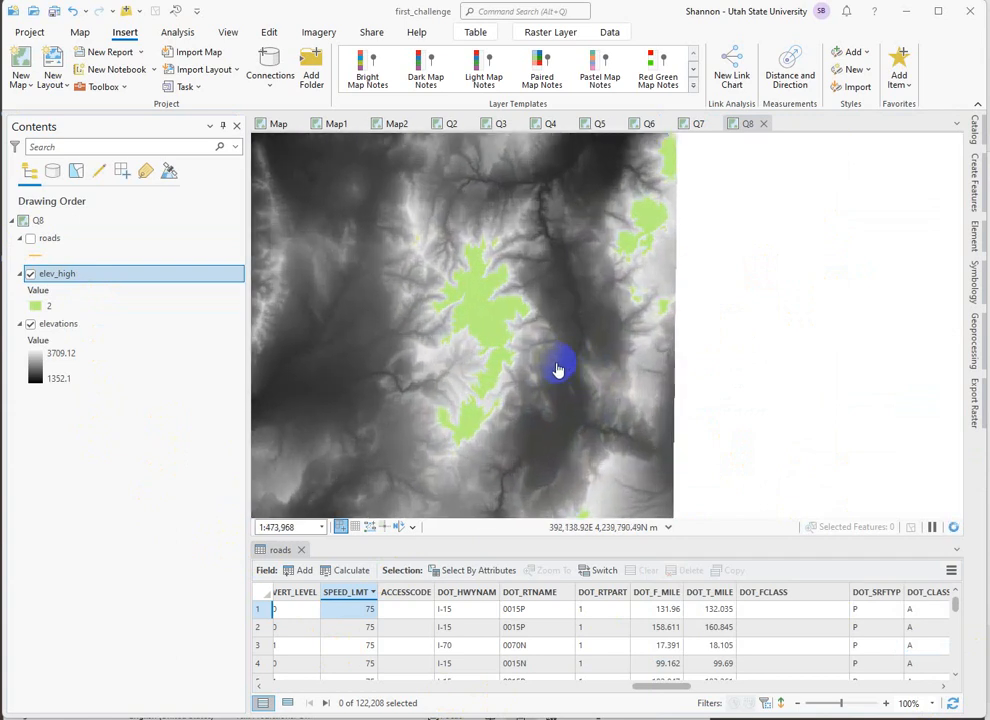
drag(558, 370, 647, 391)
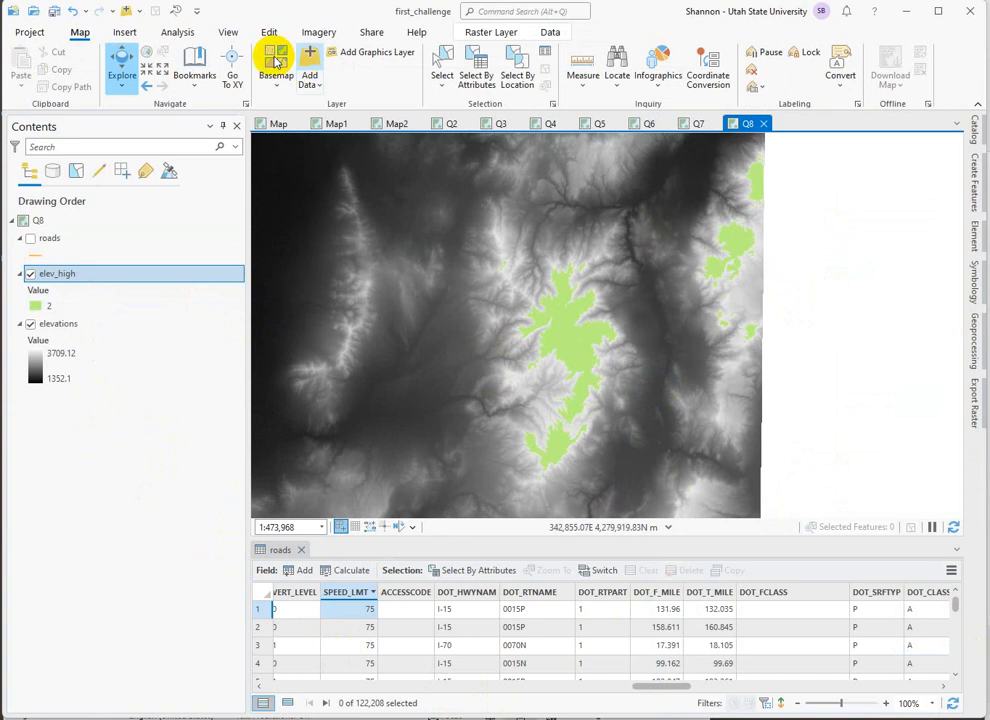
Inspect the elev_high and elevations pixel values at several points inside and outside the green high-elevation area.
click(122, 62)
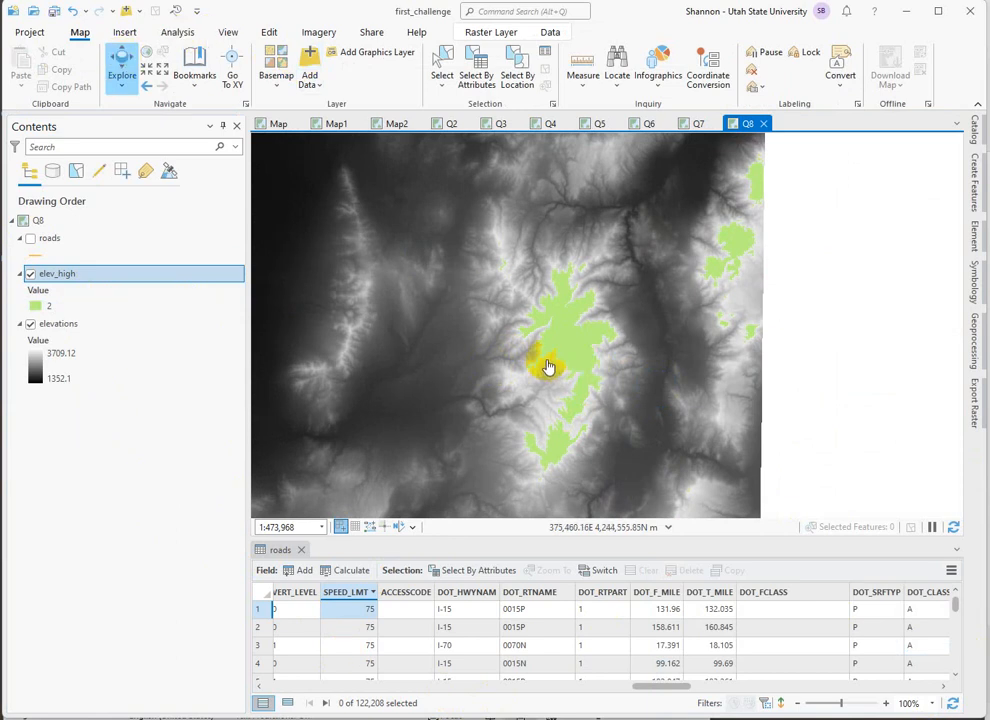
scroll(548, 367, up, 5)
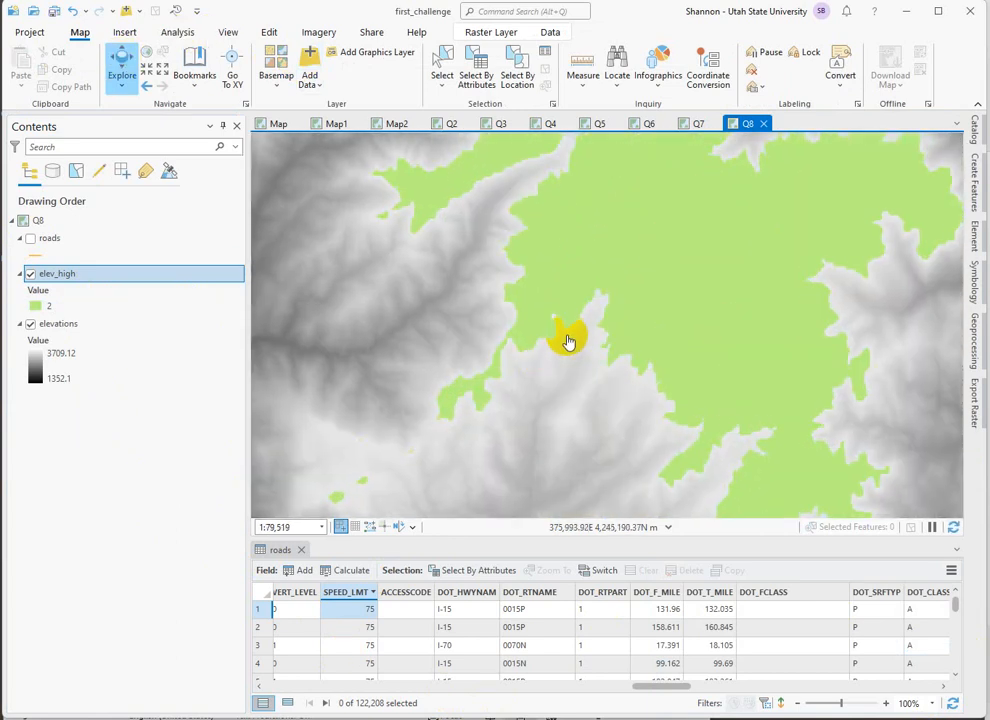
click(570, 342)
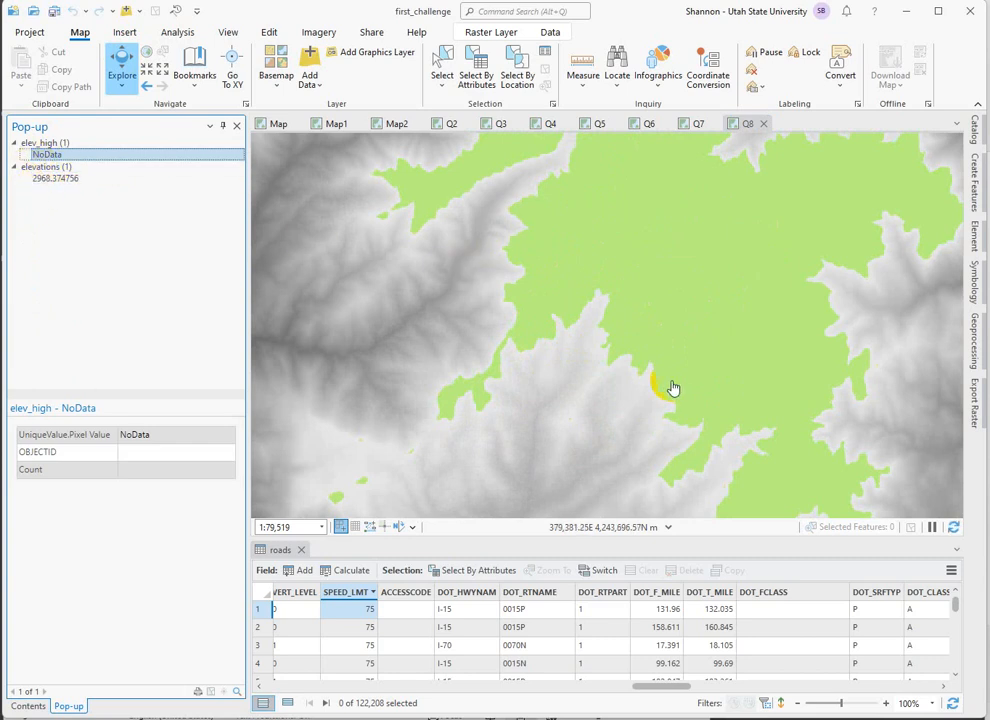
click(619, 348)
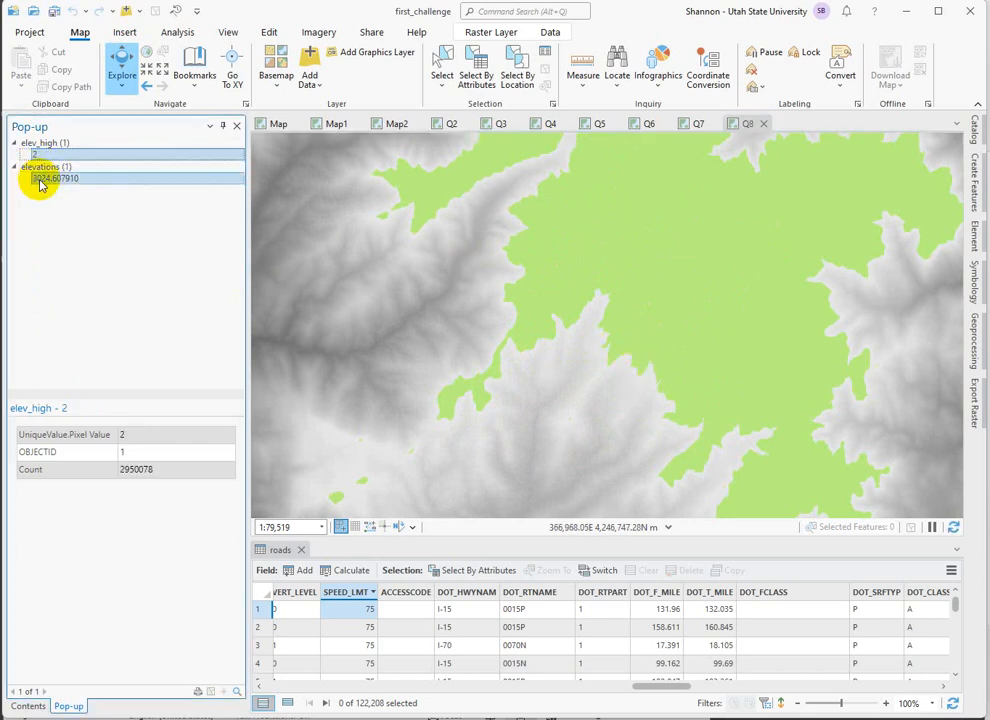
click(43, 168)
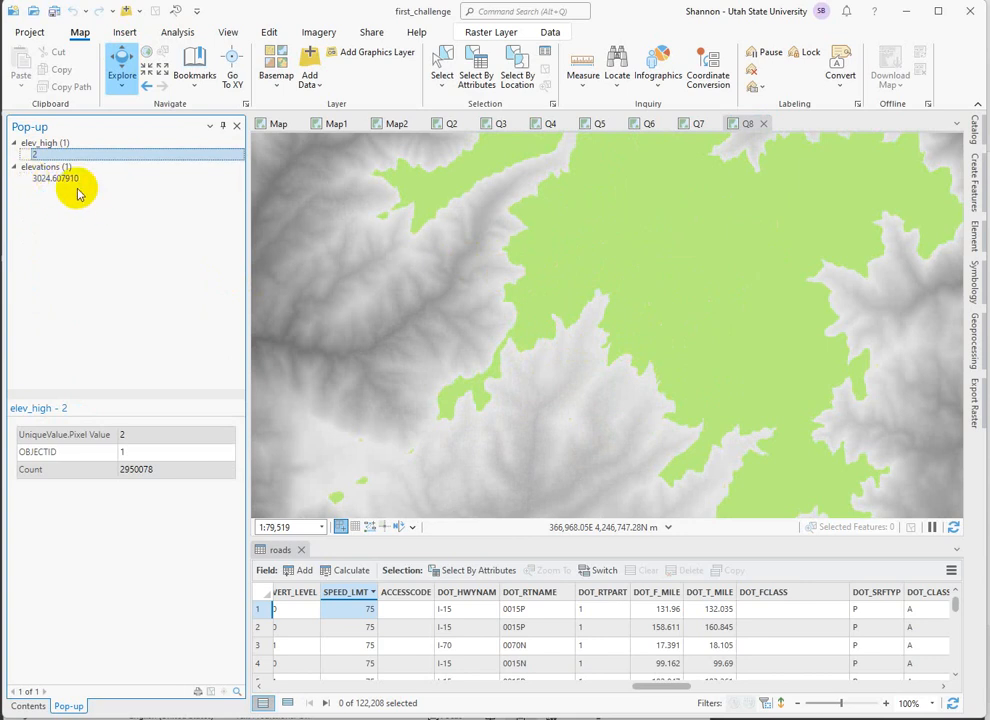
click(736, 373)
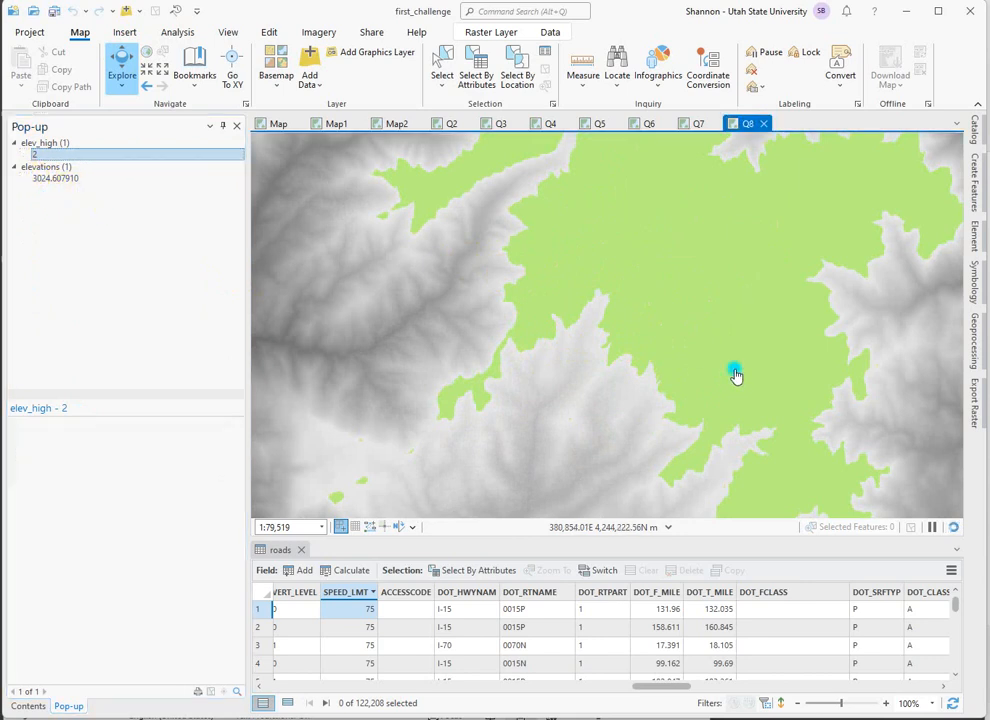
click(779, 279)
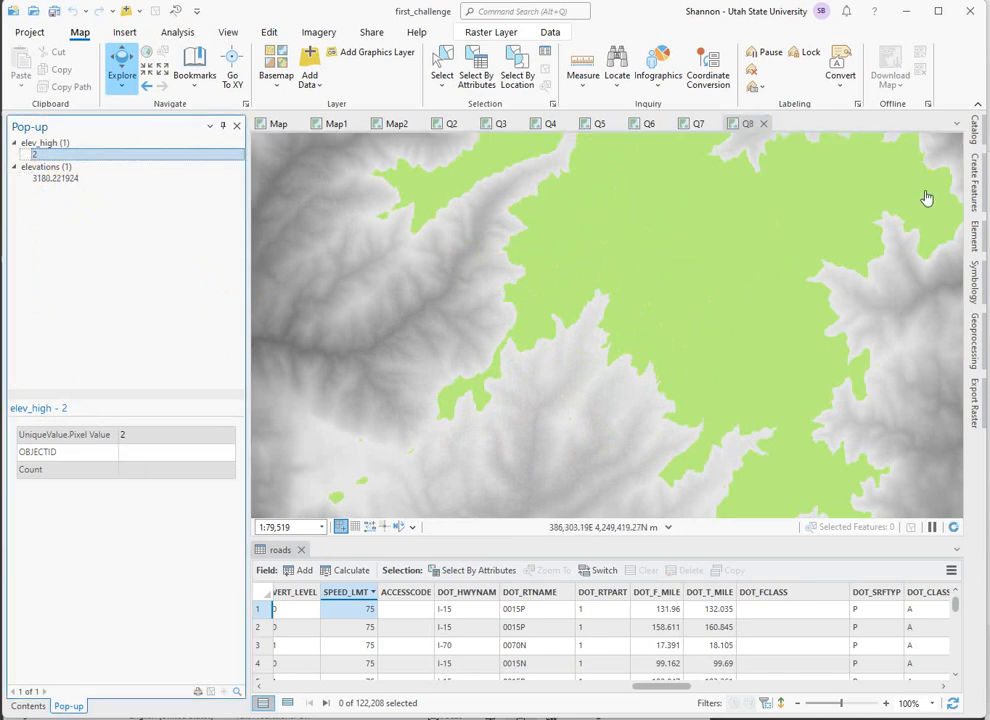
click(926, 195)
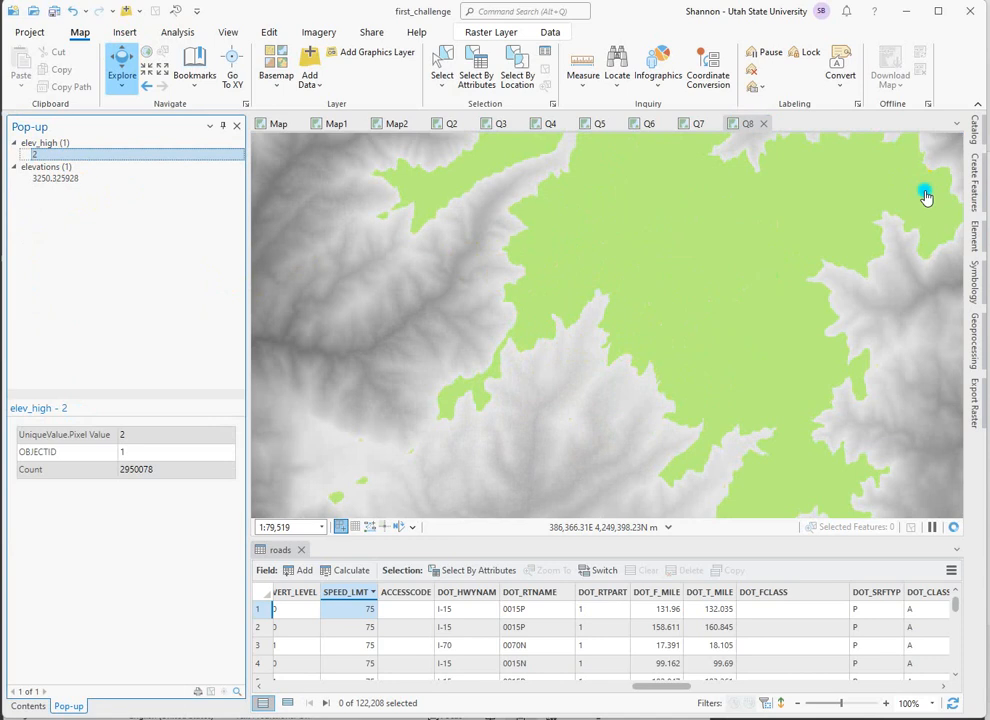
click(893, 264)
click(469, 241)
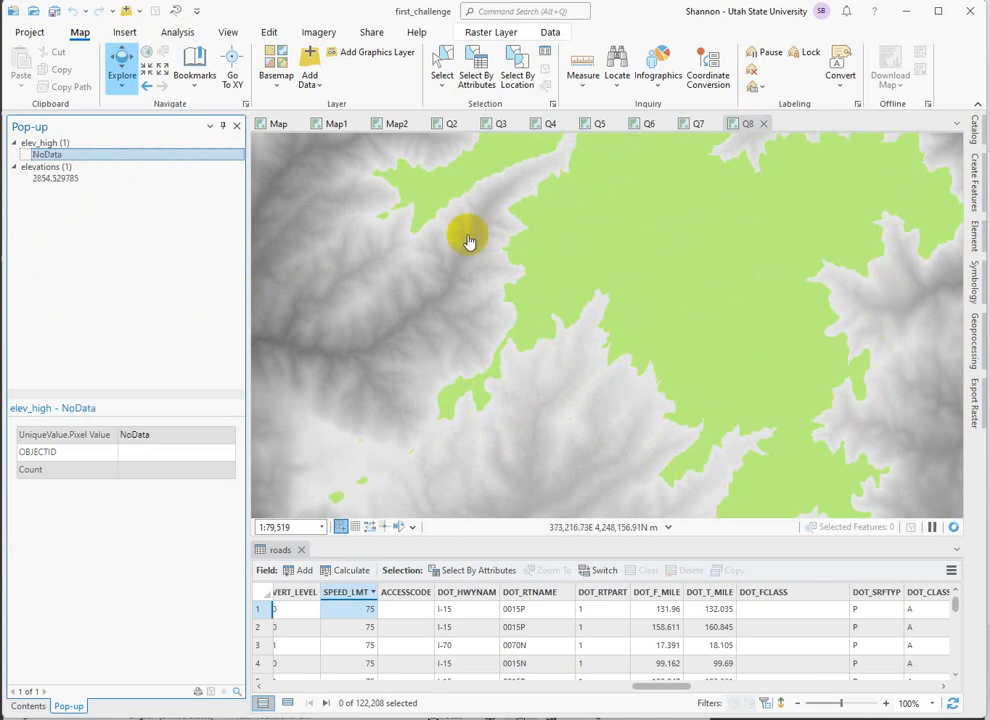
click(463, 216)
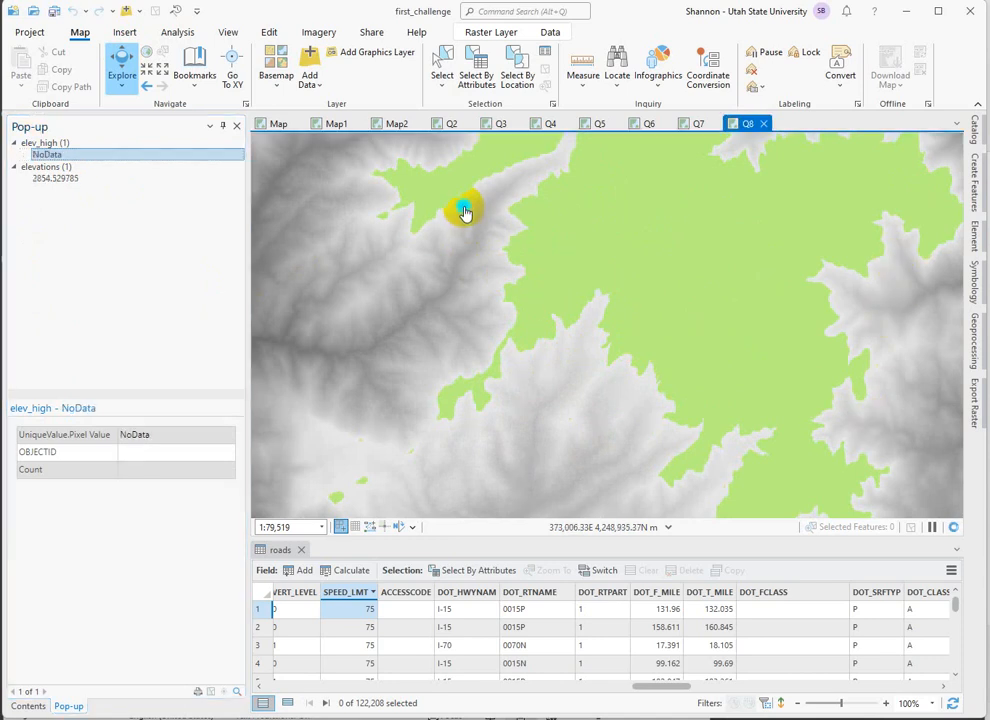
click(235, 128)
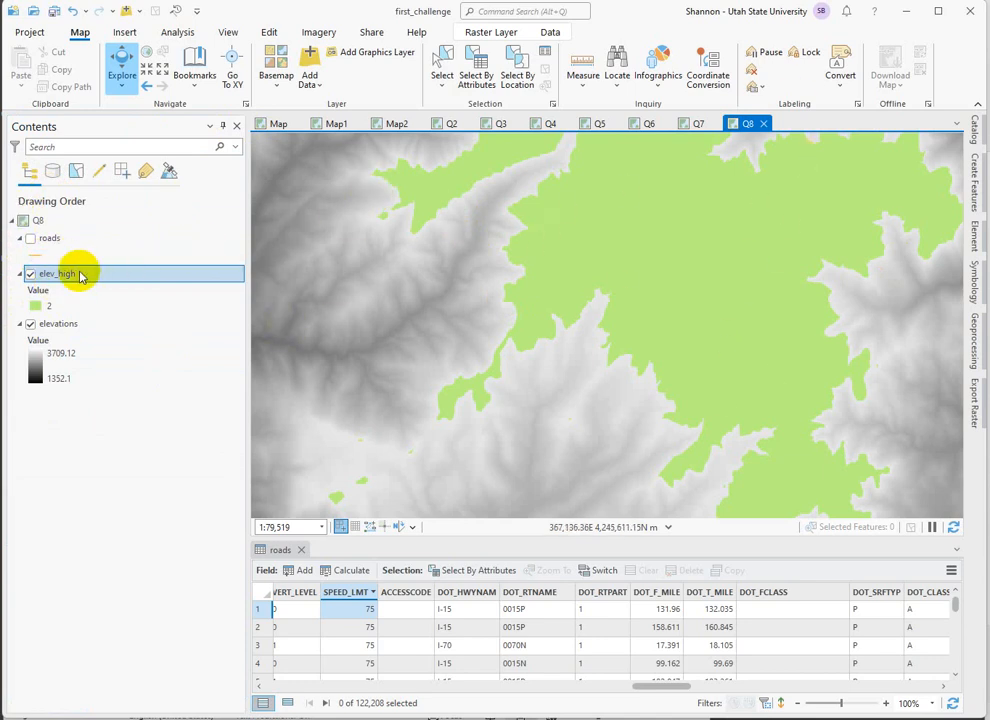
Find the Raster to Polygon geoprocessing tool and set elev_high as its input raster.
click(972, 342)
click(665, 149)
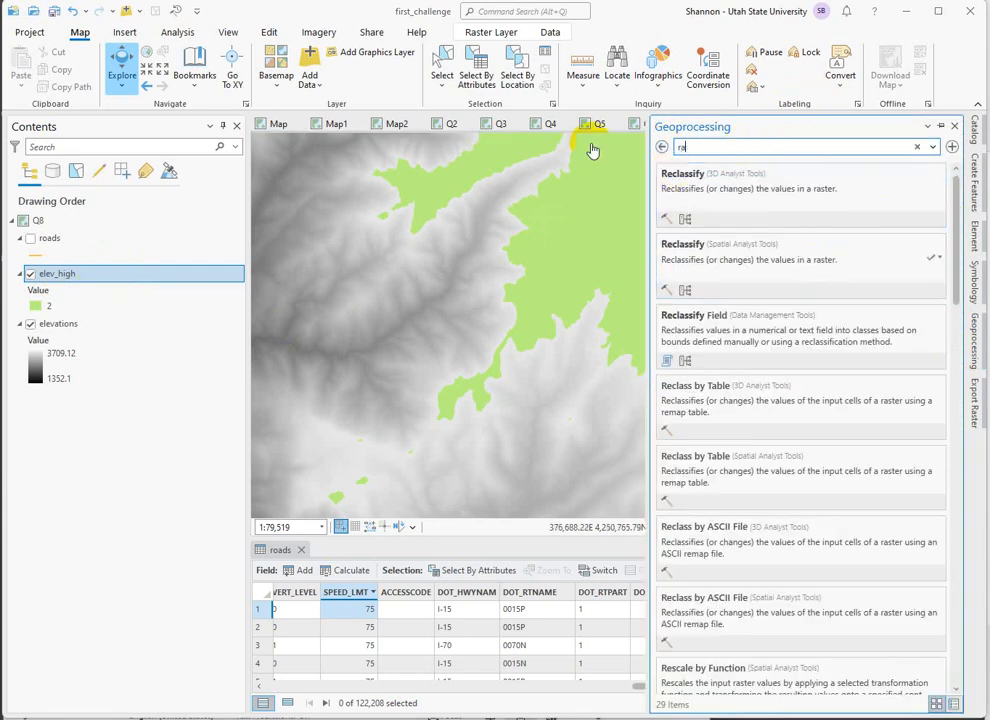
text(raster to pol)
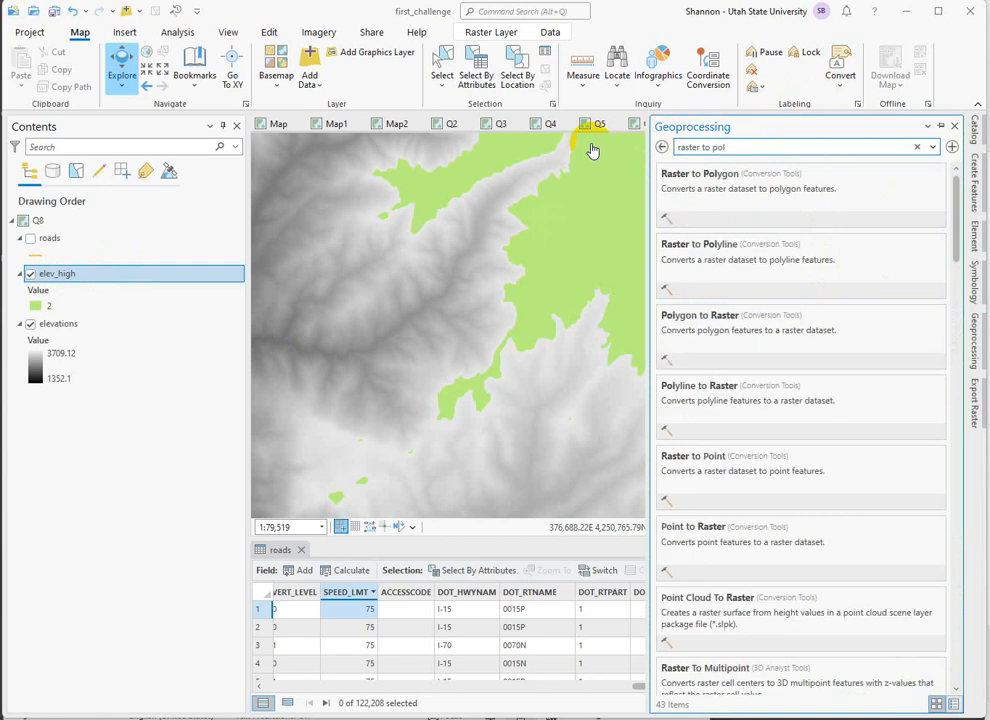
click(712, 177)
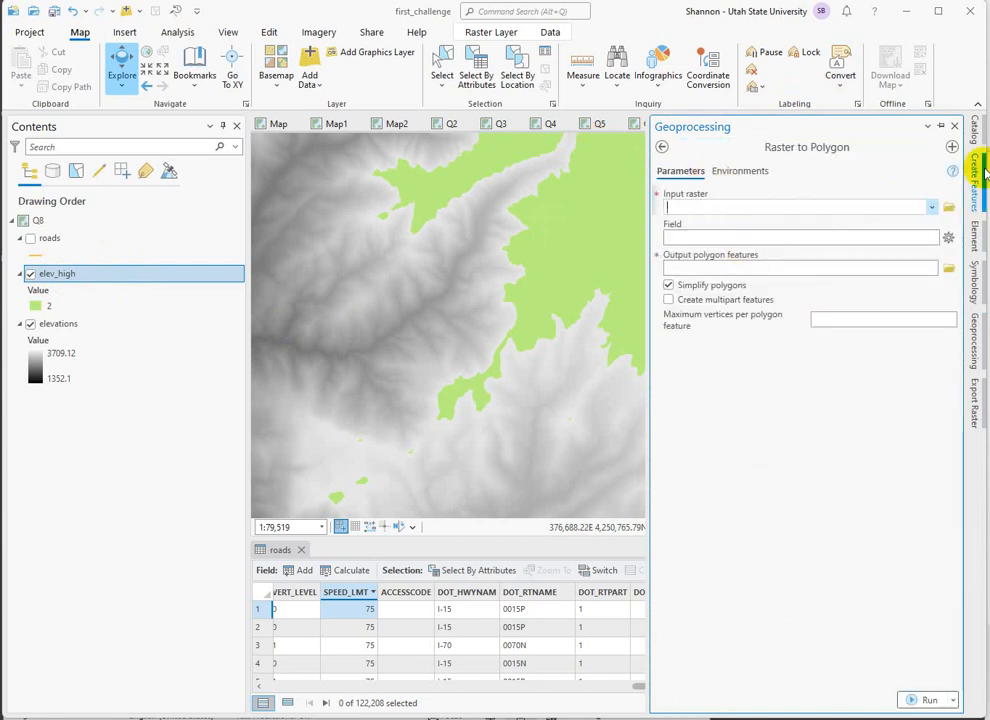
click(931, 207)
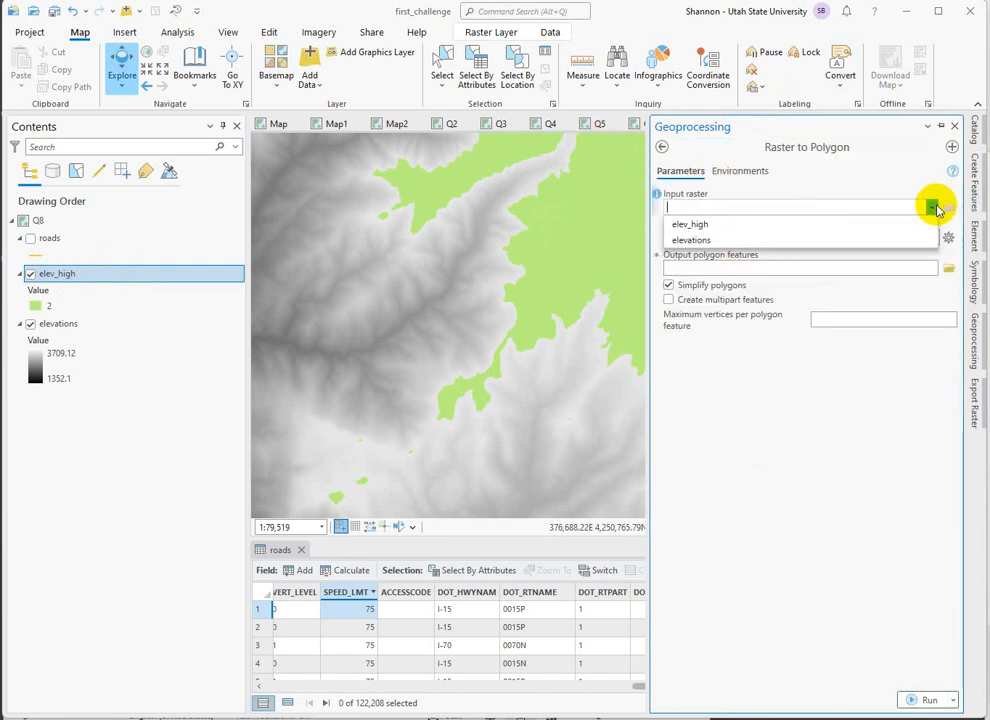
click(688, 225)
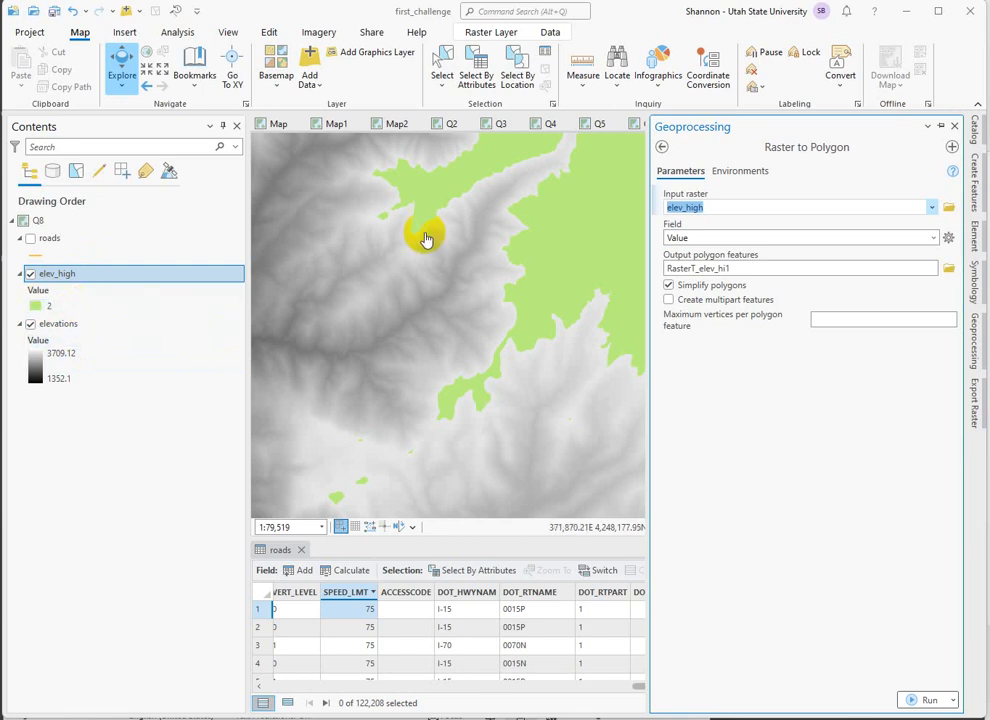
View the high-elevation areas at a wider map extent and examine the Value field in the elev_high attribute table.
scroll(427, 237, down, 4)
scroll(530, 177, down, 1)
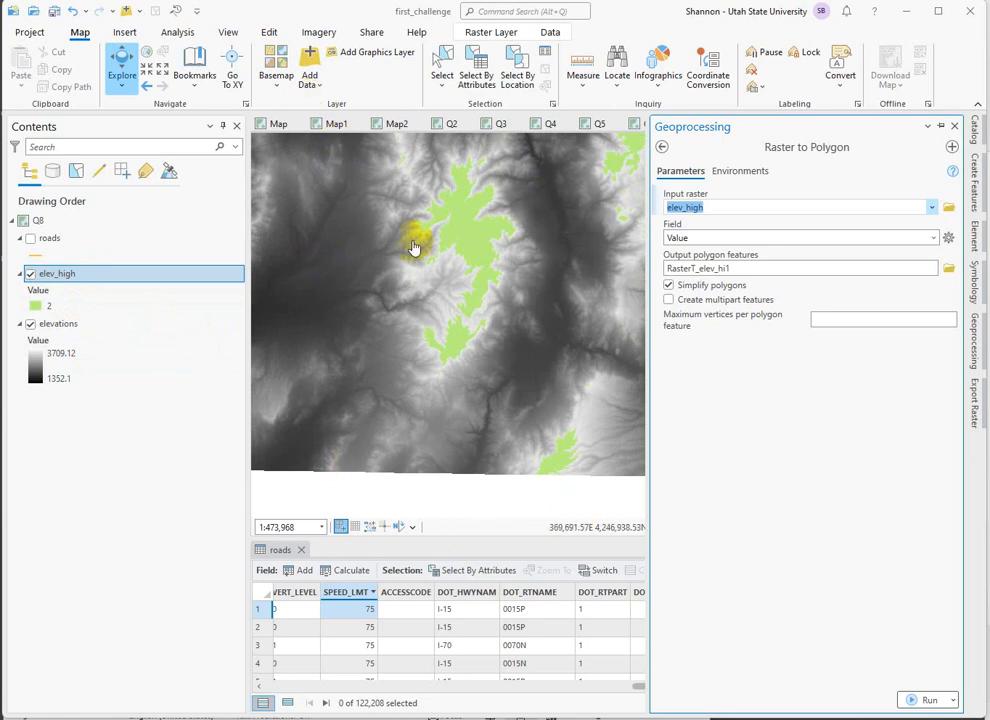
scroll(414, 247, down, 1)
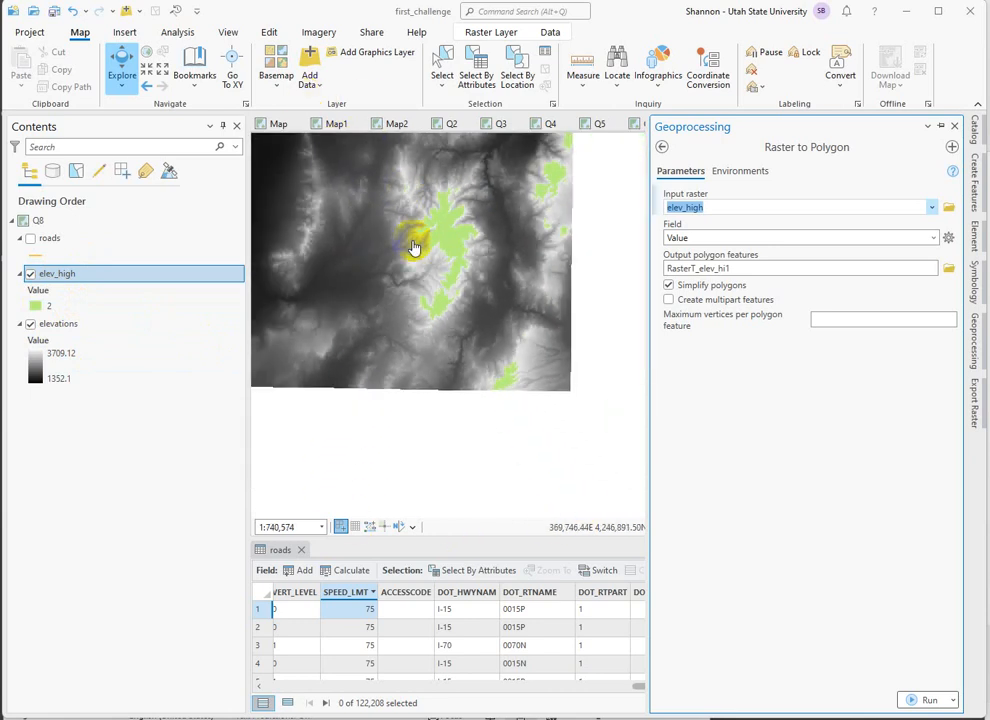
click(302, 286)
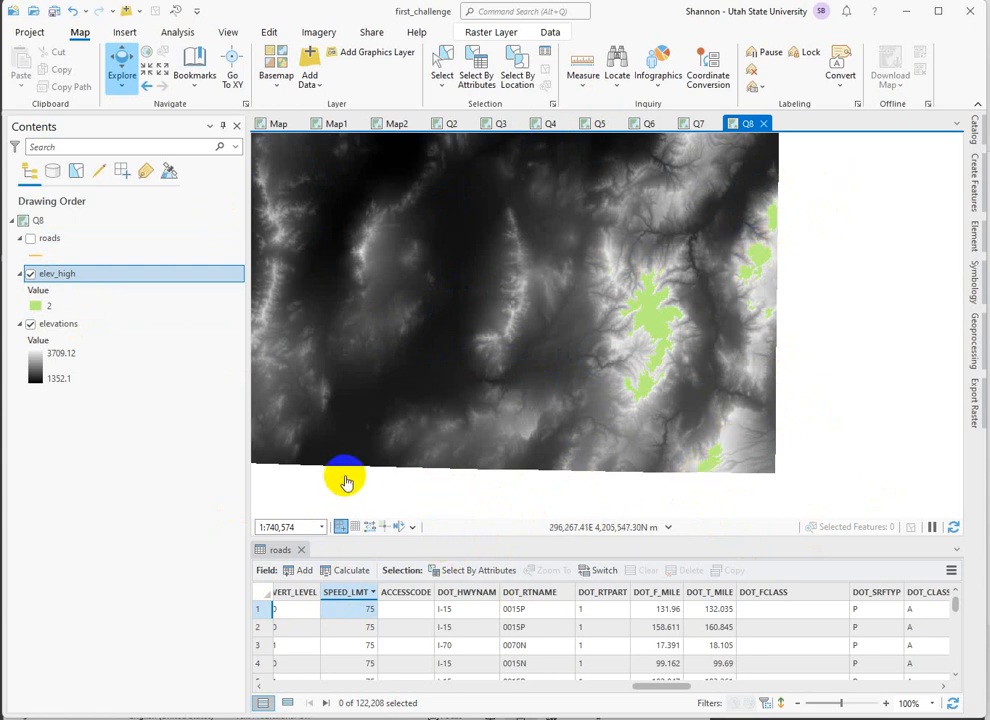
right_click(49, 272)
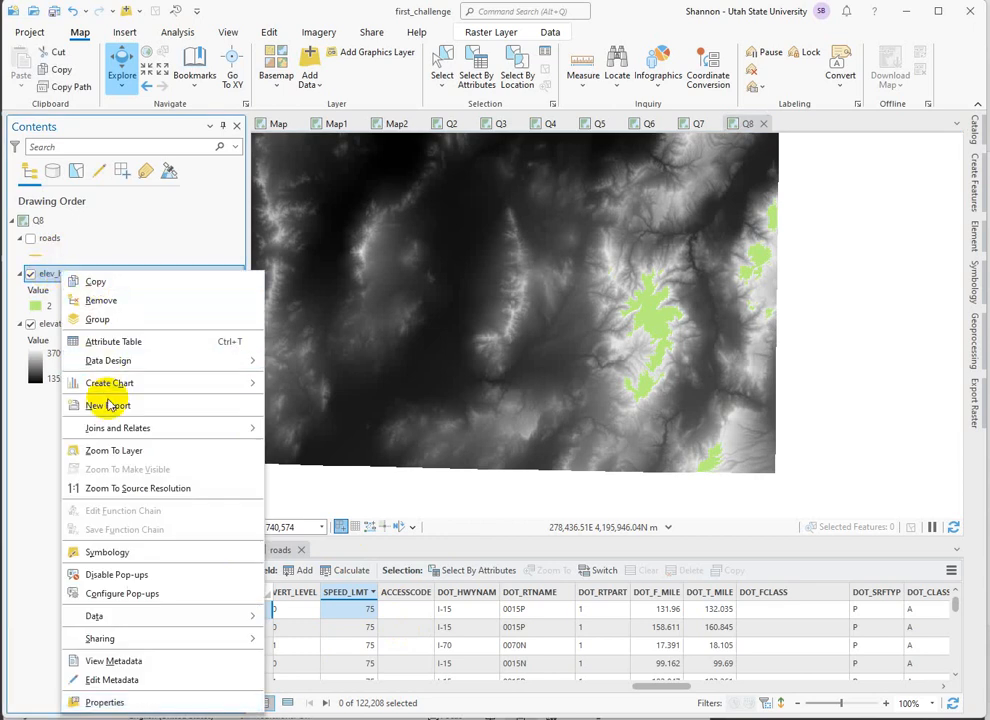
click(418, 370)
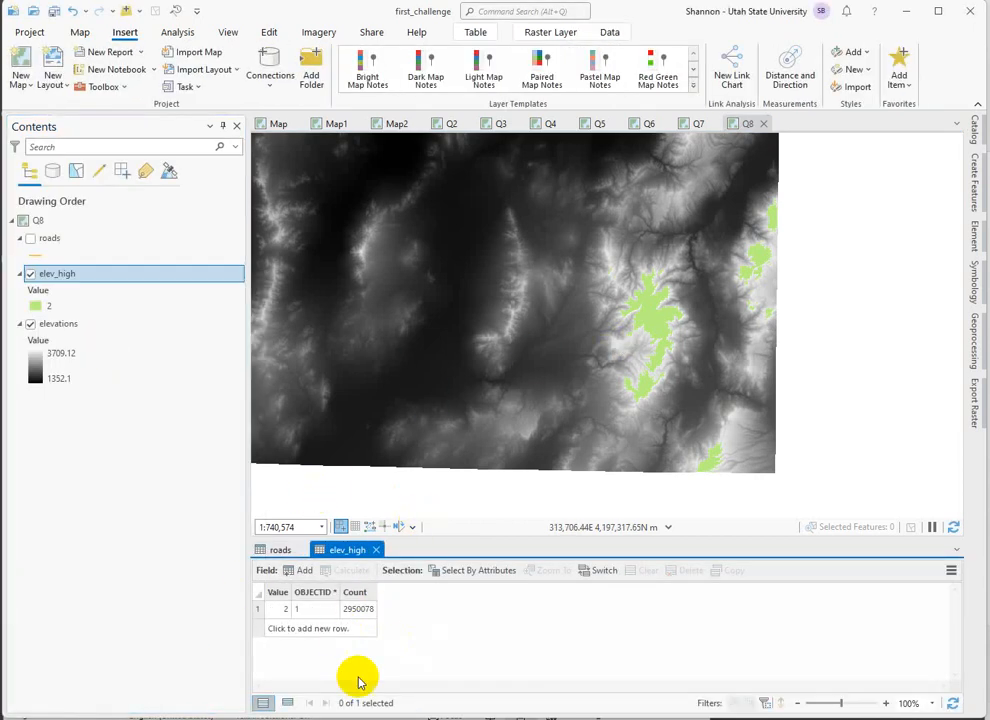
click(275, 608)
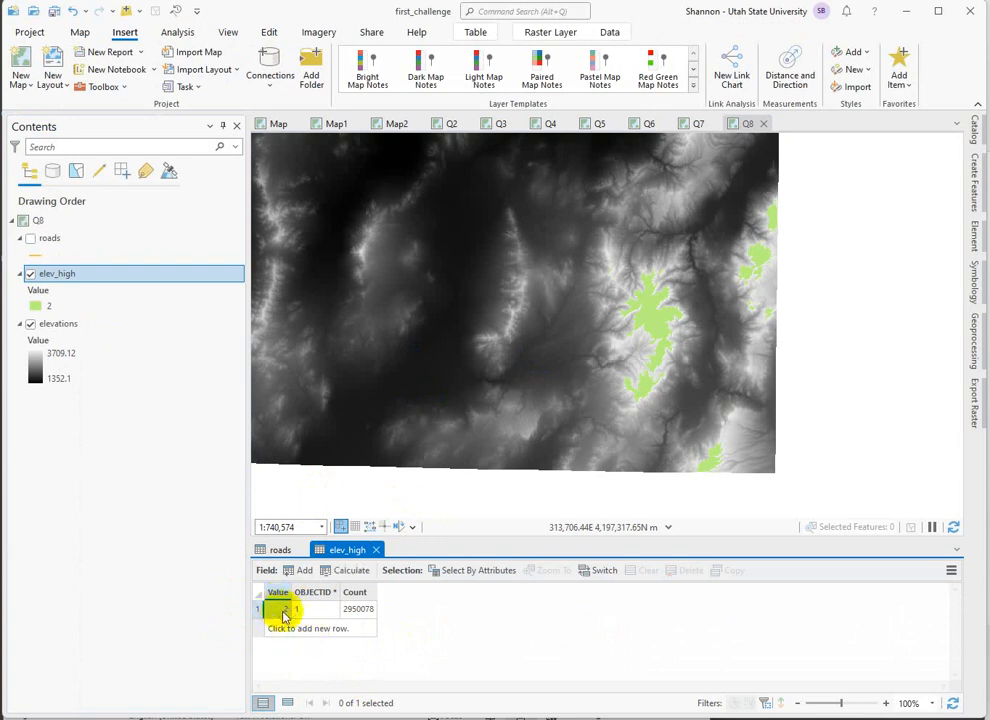
click(81, 470)
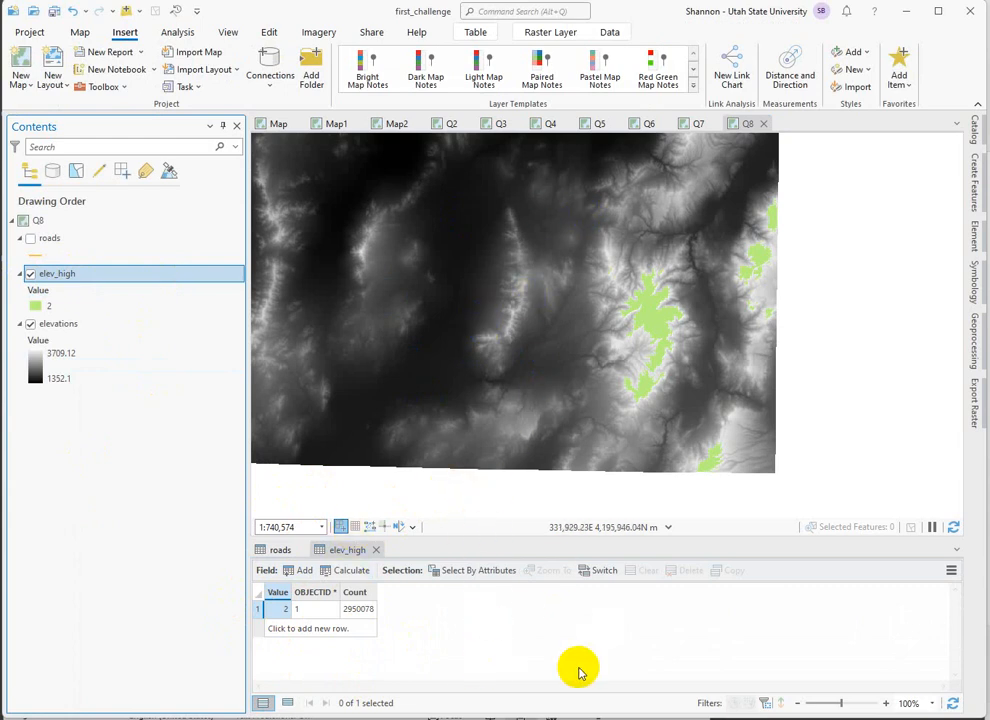
click(678, 263)
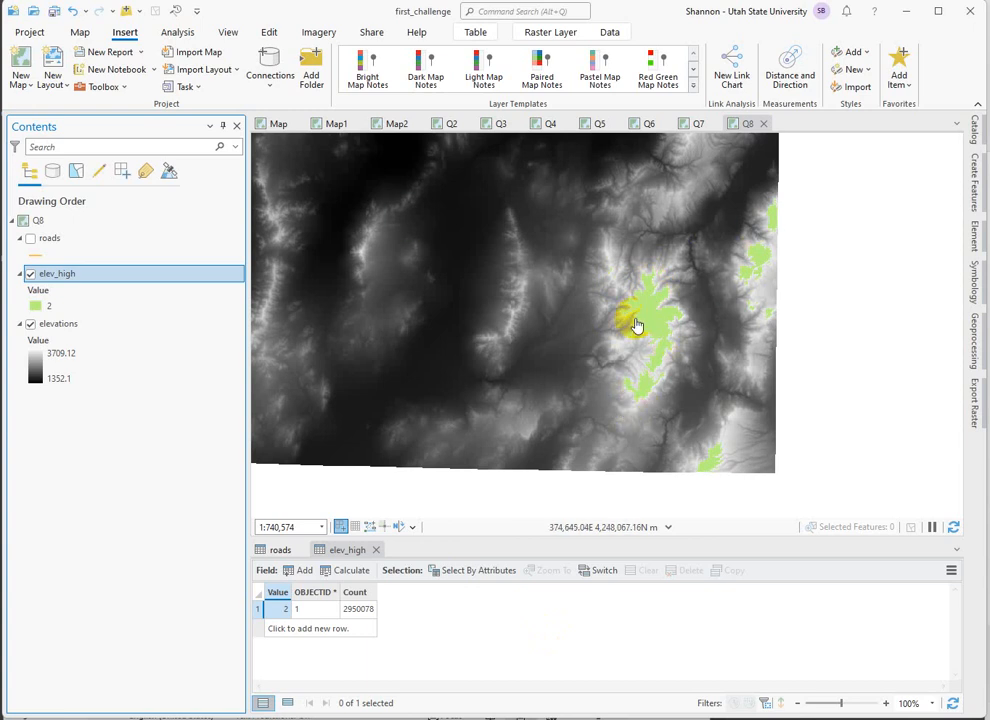
Run Raster to Polygon on elev_high using the Value field with simplified polygons, and hide the elev_high raster.
click(975, 350)
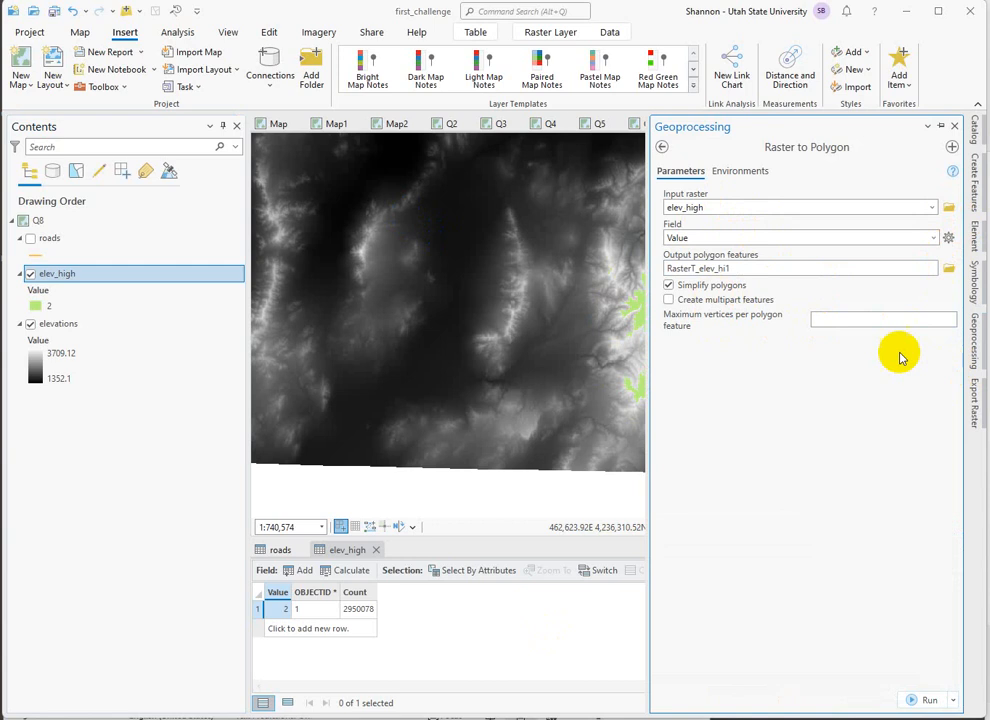
click(932, 700)
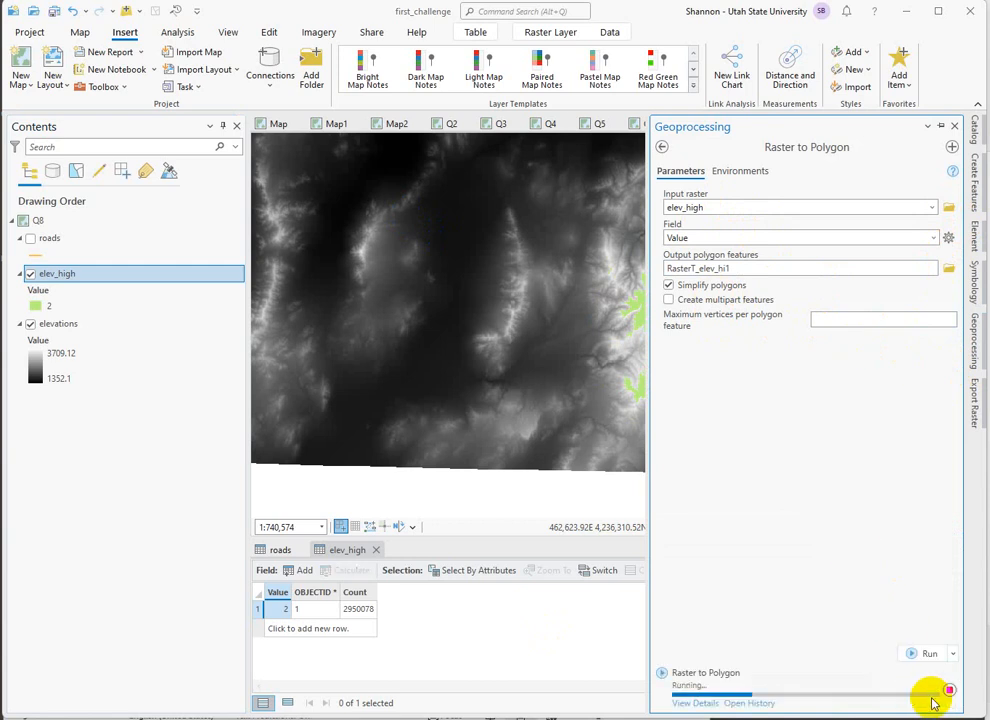
mouse_move(933, 703)
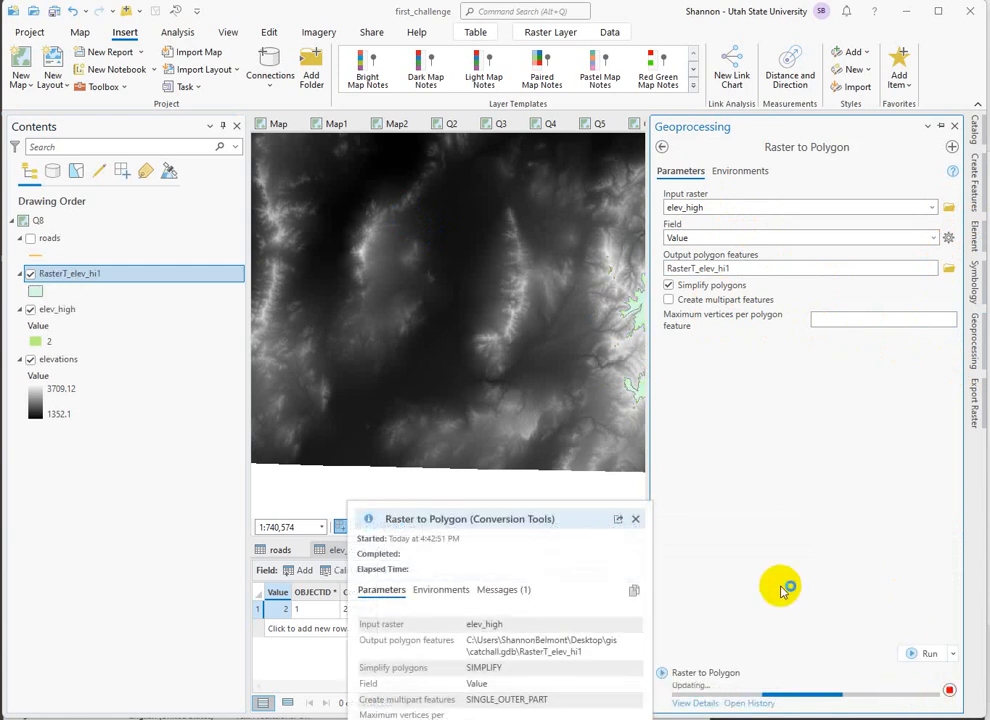
click(31, 309)
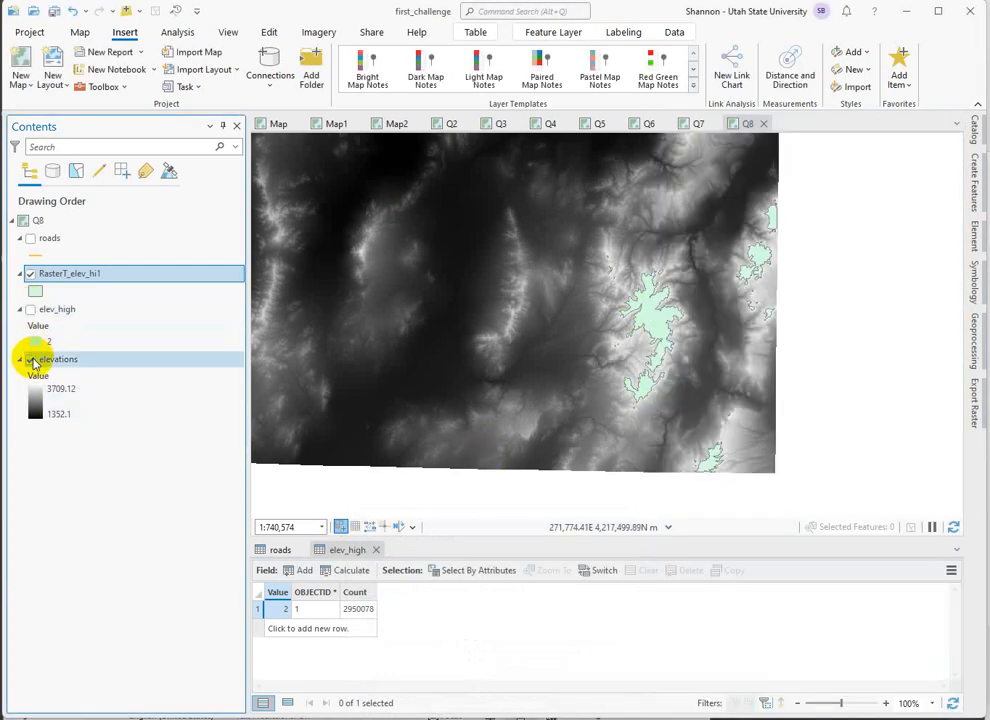
Open the new polygon layer's symbol settings and close the elev_high and roads attribute tables.
click(35, 292)
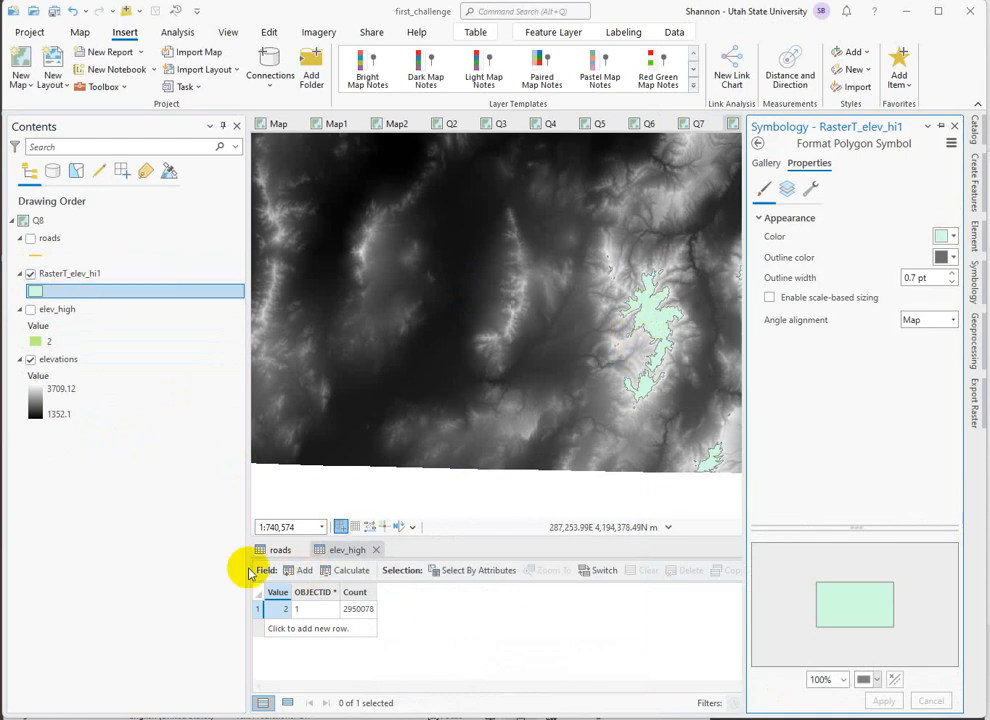
click(376, 550)
click(301, 550)
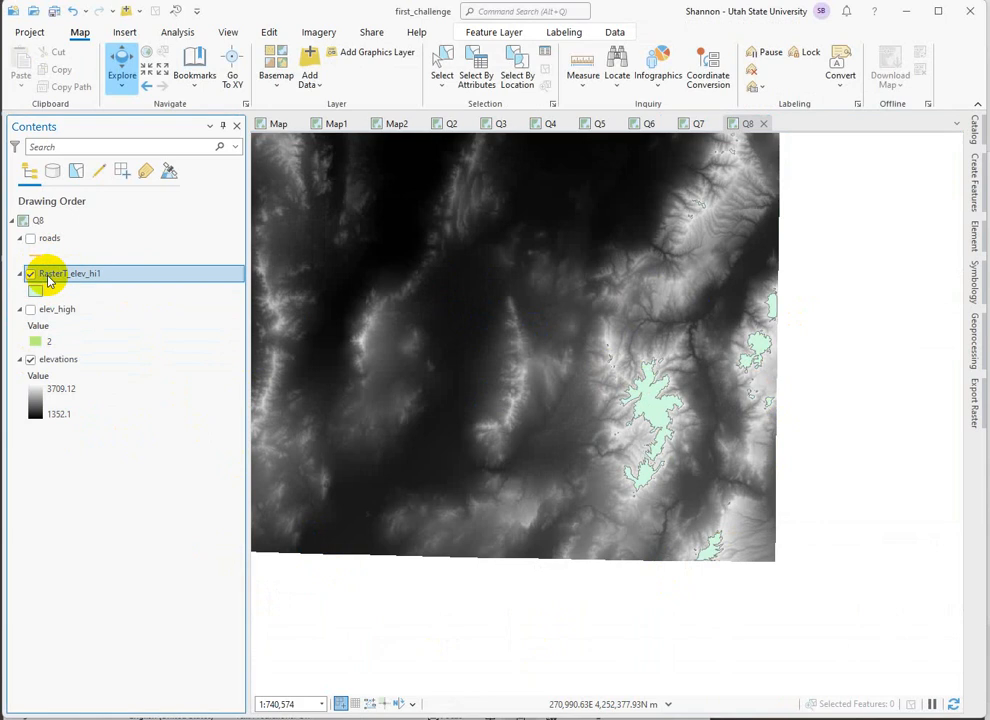
Open the new polygon layer's attribute table and examine its records alongside the separate high-elevation polygons on the map.
right_click(47, 281)
click(409, 533)
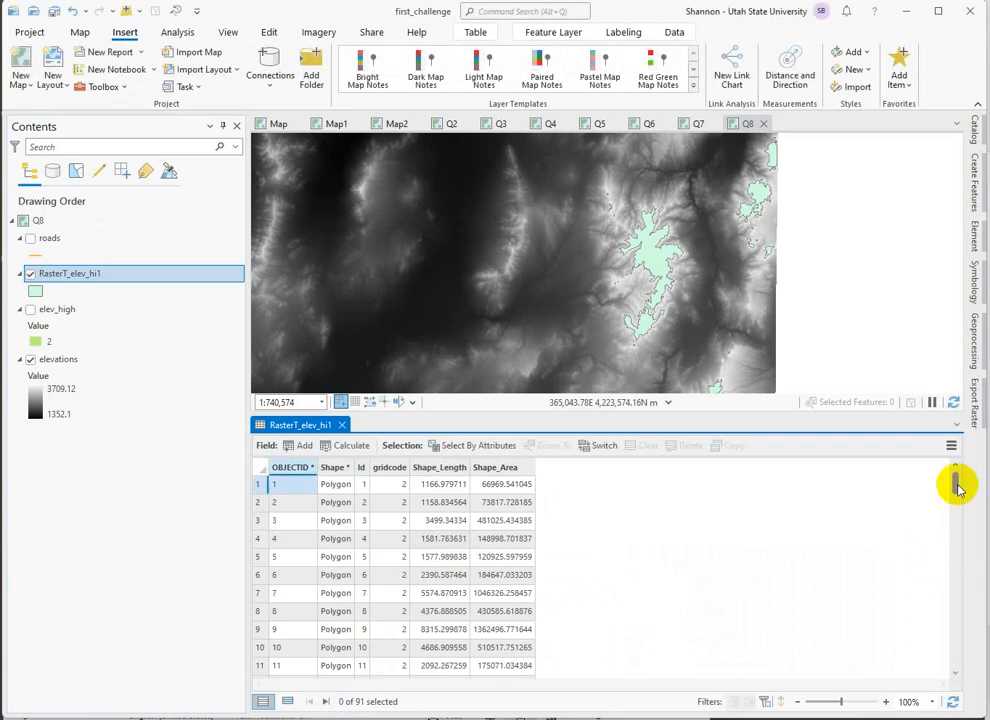
drag(956, 484, 957, 692)
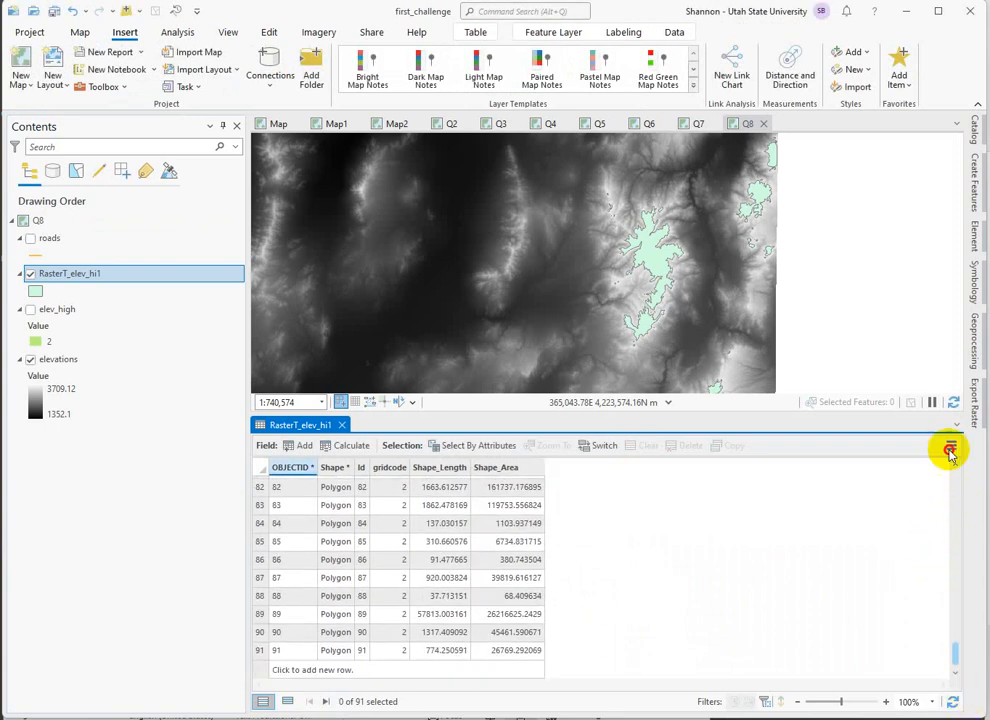
drag(950, 452, 964, 308)
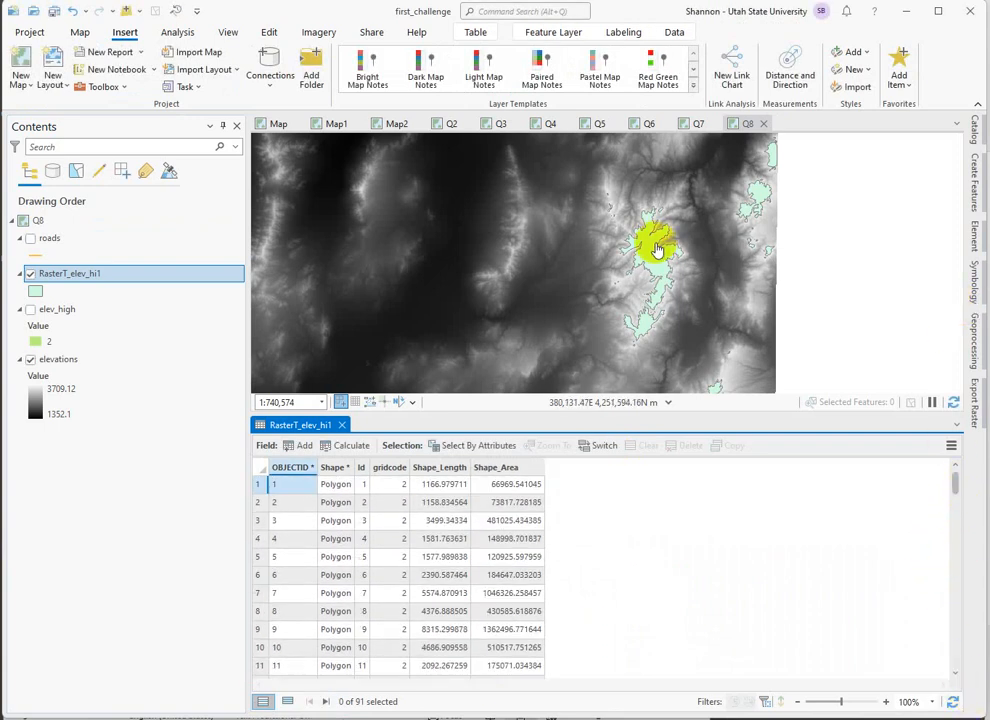
scroll(645, 245, up, 3)
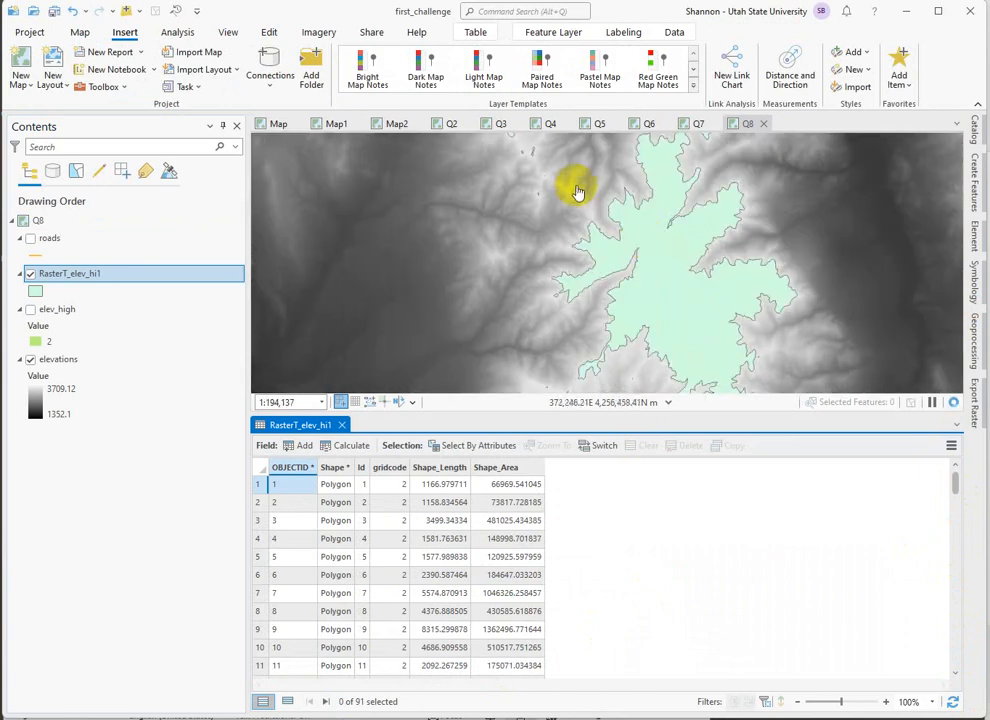
click(643, 263)
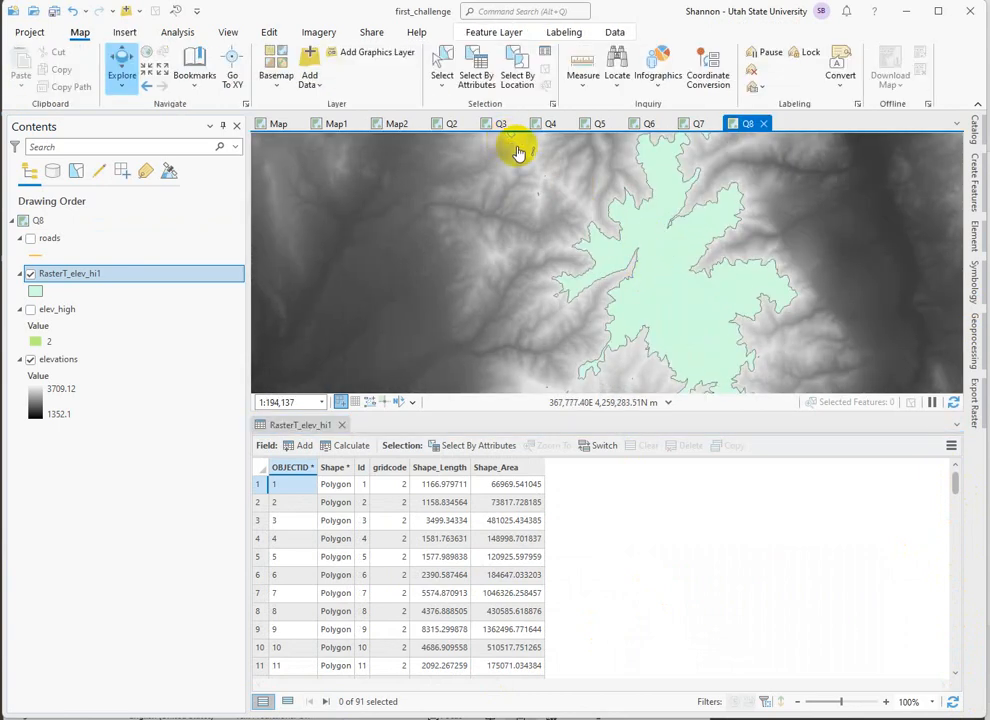
Show the roads layer and run Clip on roads with RasterT_elev_hi1 as the clip features and roads_Clip as the output.
drag(517, 152, 540, 262)
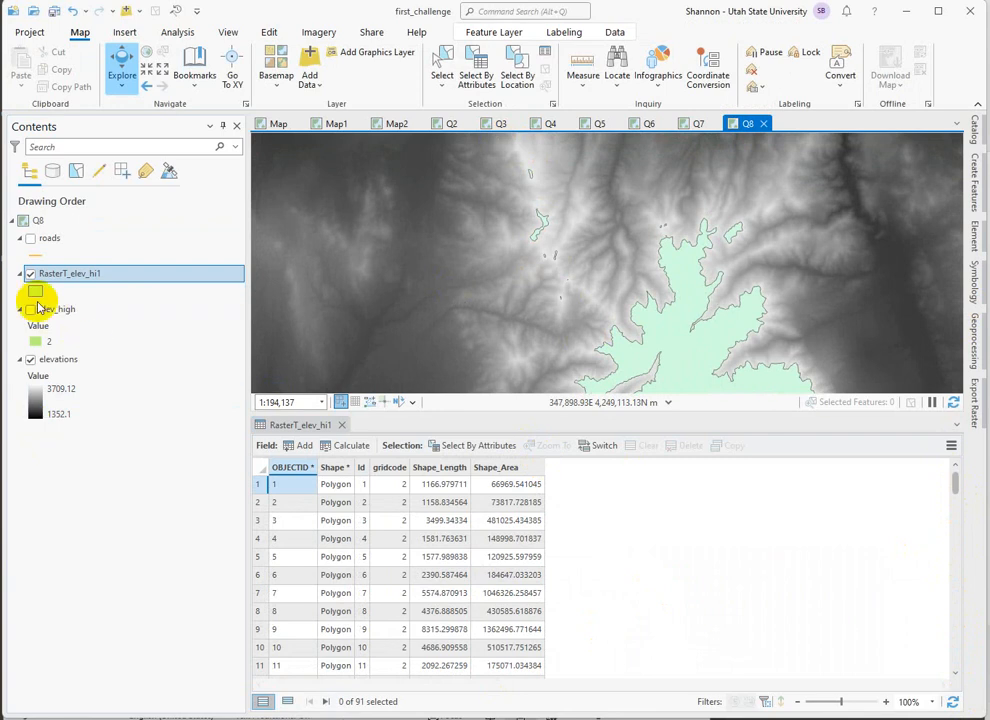
click(30, 238)
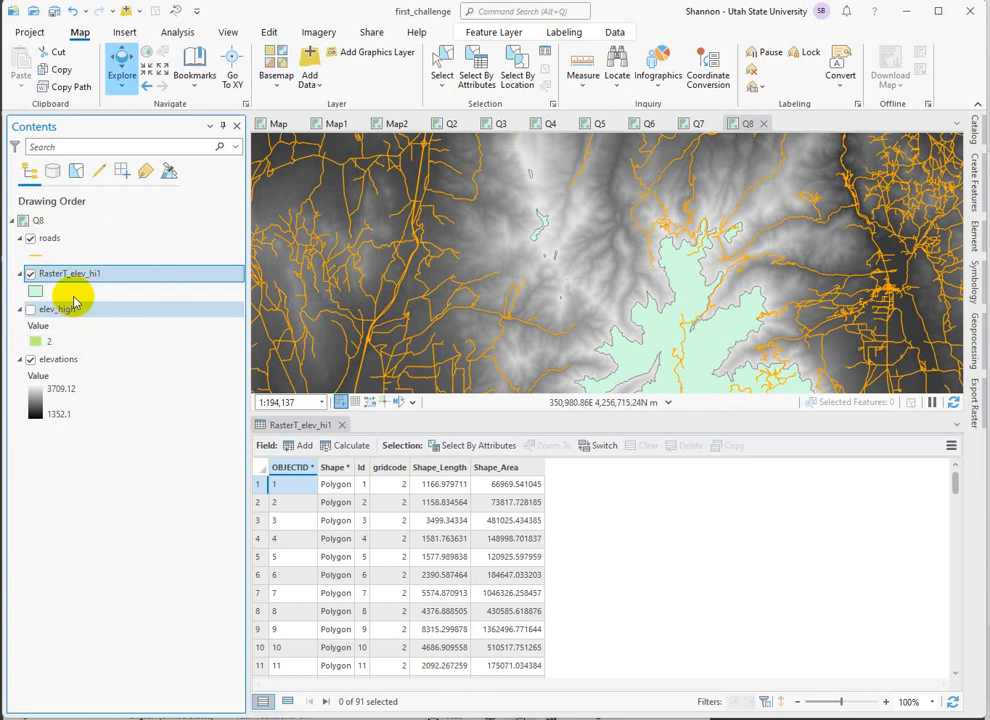
click(973, 358)
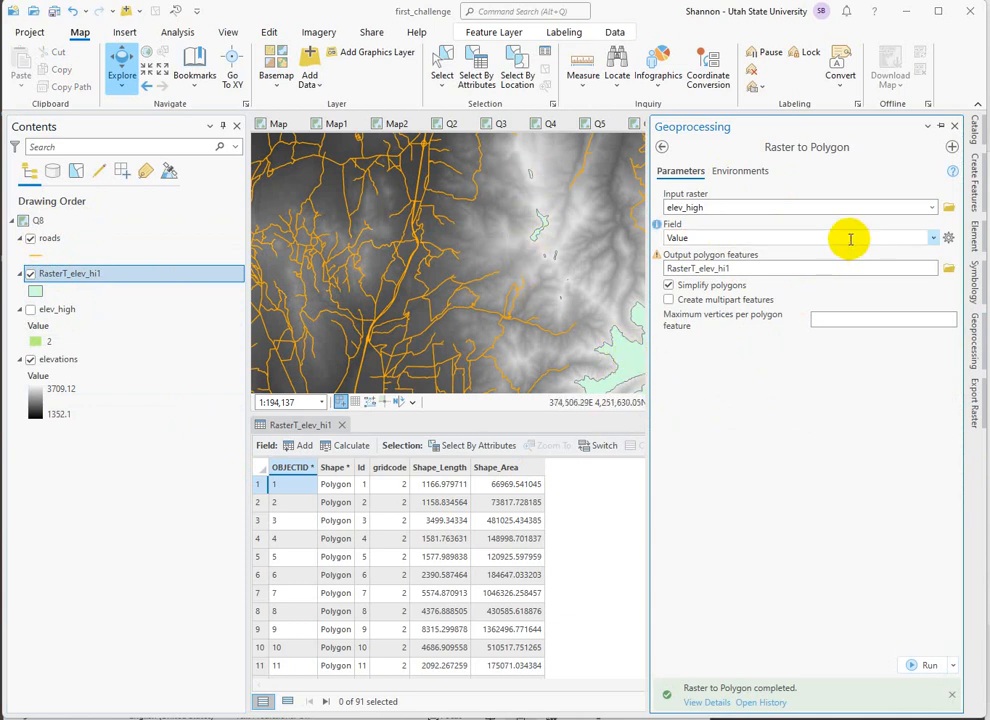
click(660, 147)
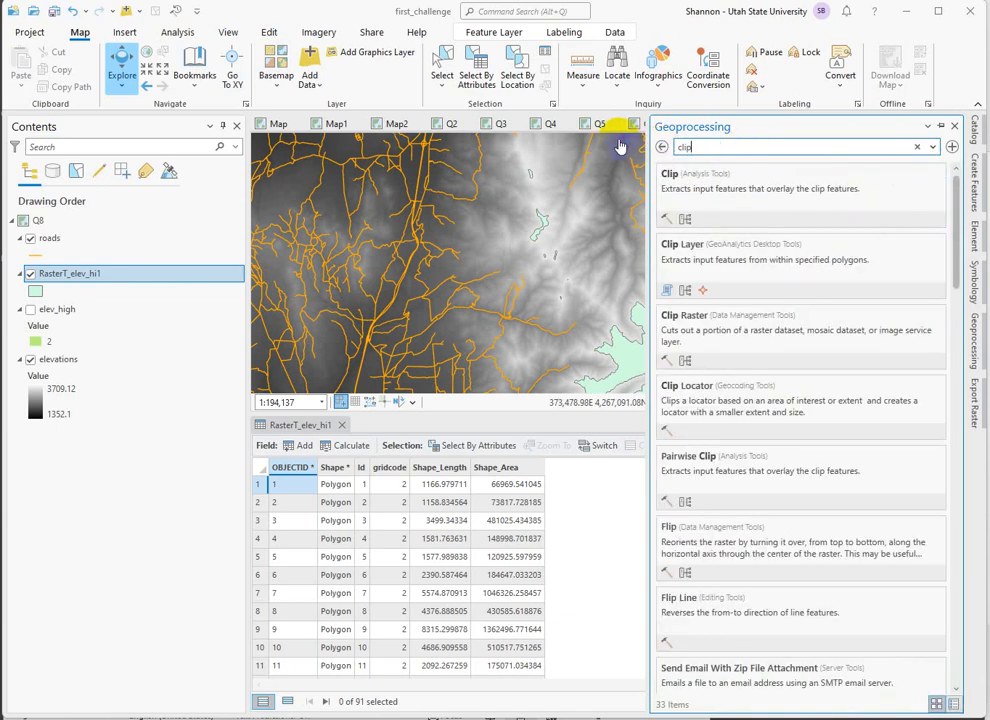
click(666, 180)
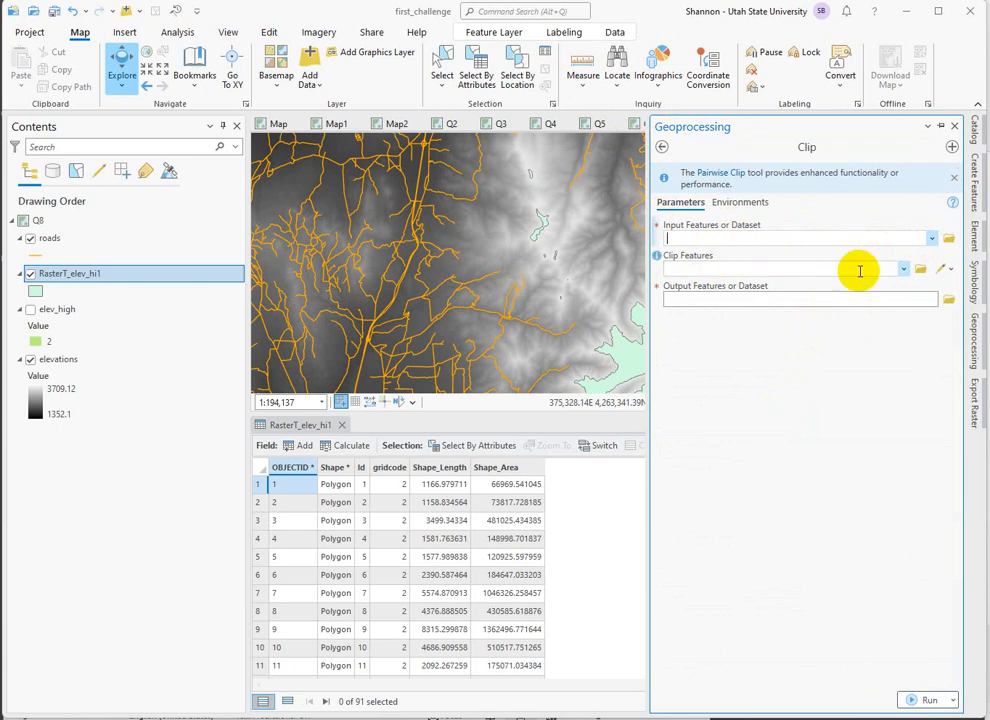
click(691, 266)
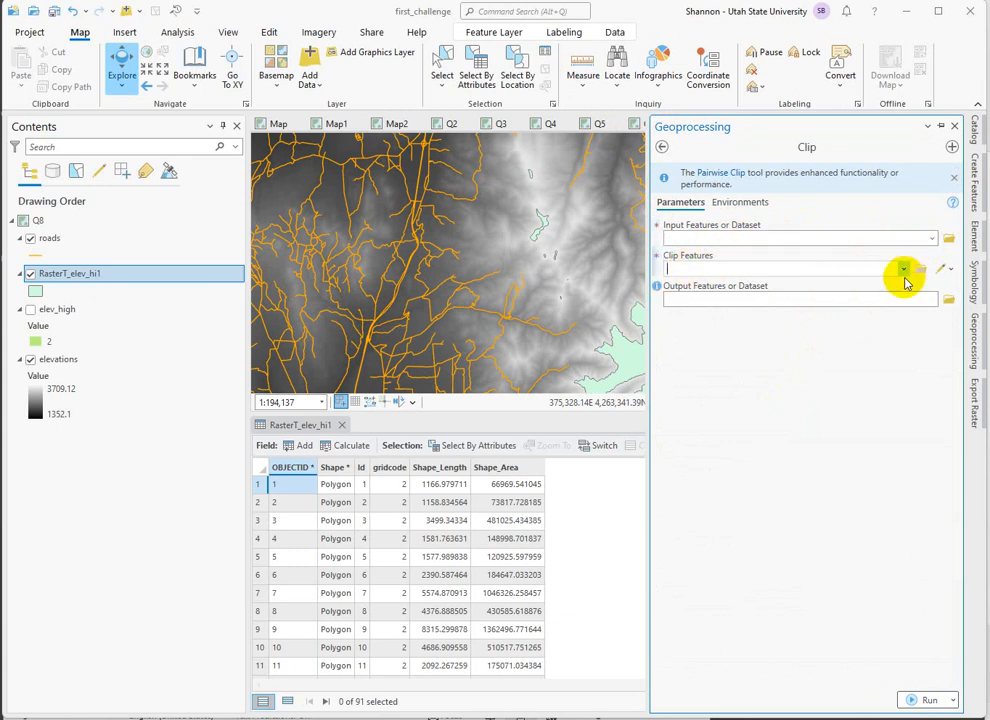
click(903, 270)
click(724, 303)
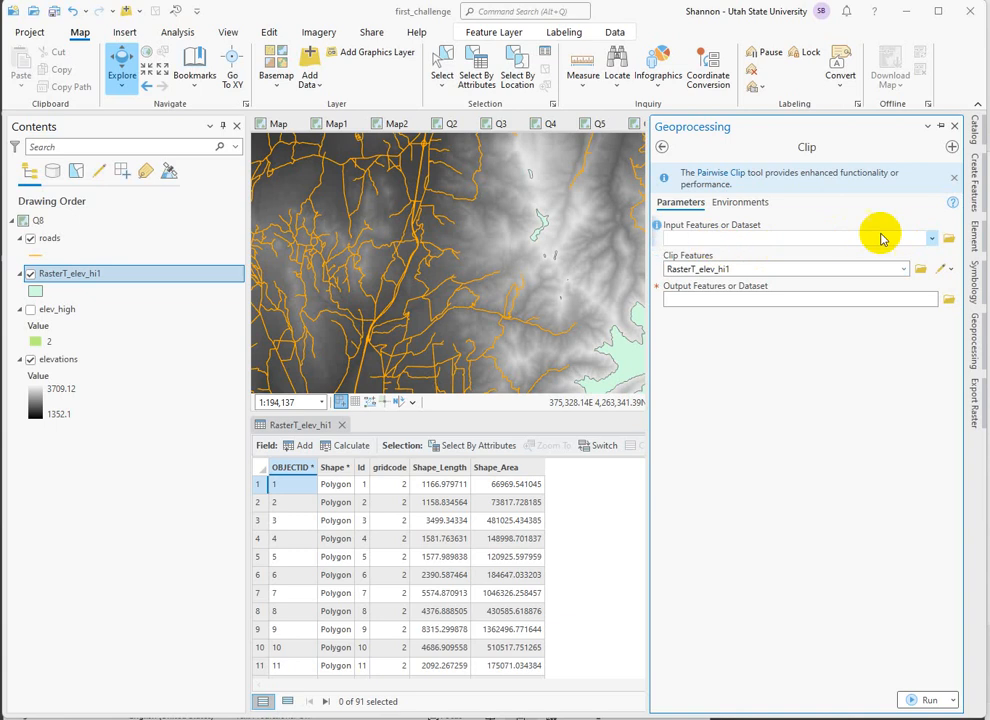
click(930, 240)
click(683, 255)
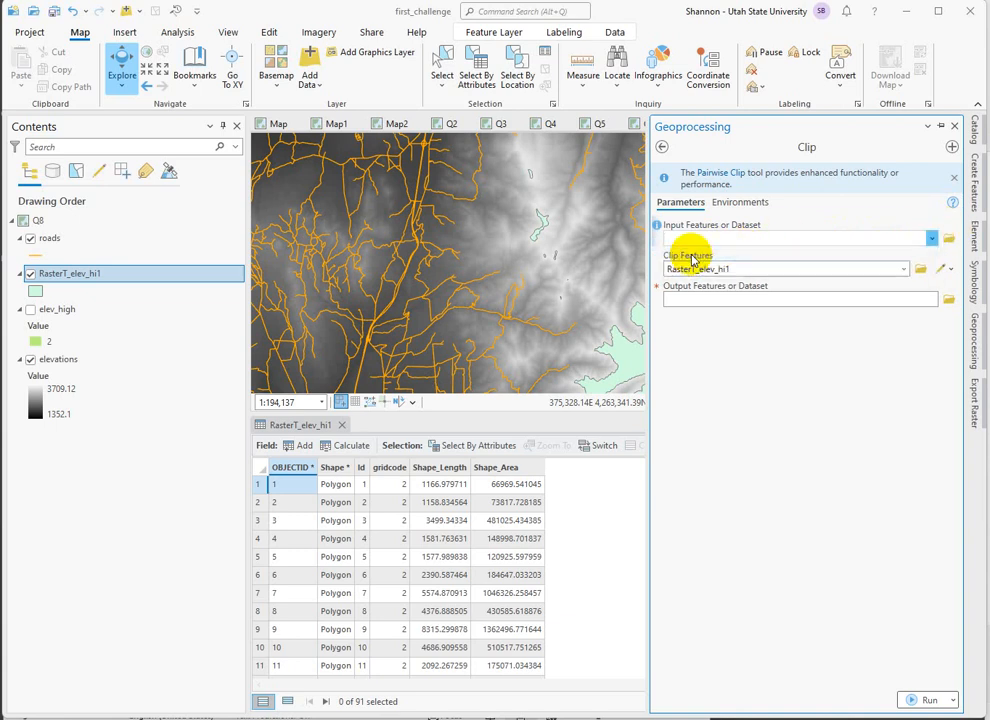
click(930, 701)
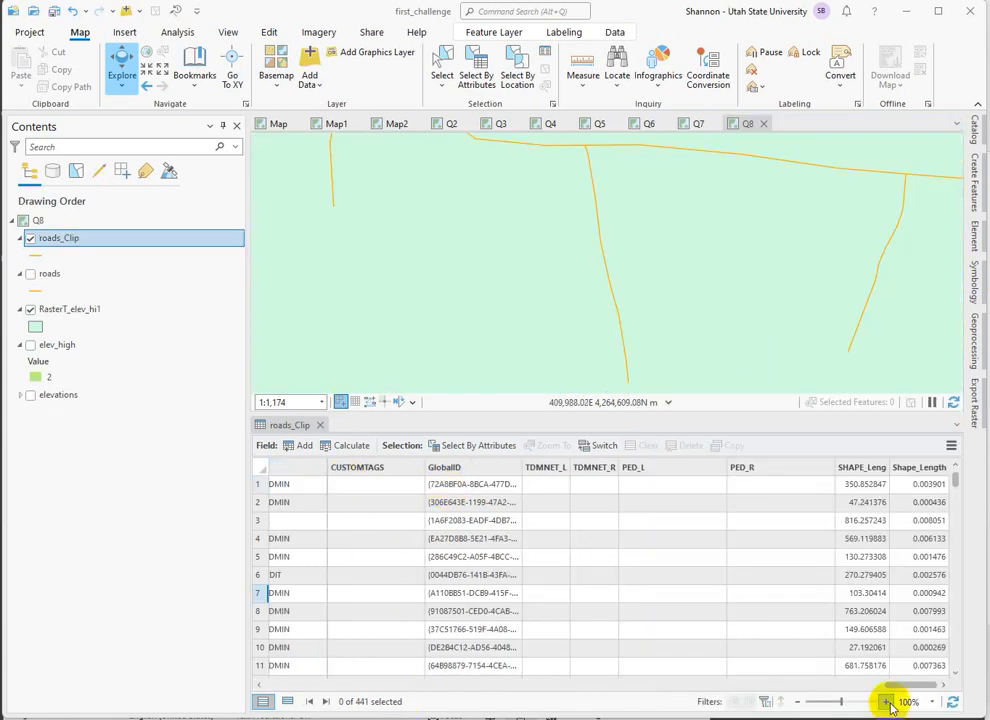
View the clipped roads across the high-elevation polygons and collapse the legends of the roads and elev_high layers.
mouse_move(908, 688)
mouse_down()
mouse_move(692, 700)
mouse_move(590, 680)
mouse_move(756, 700)
mouse_move(910, 686)
mouse_up()
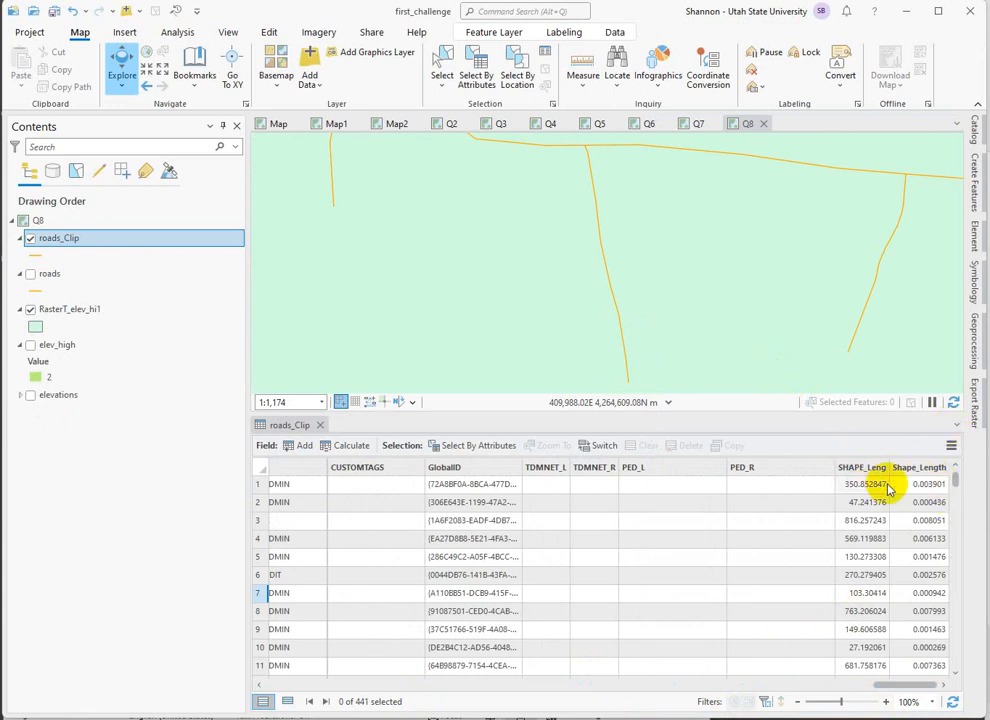
scroll(588, 313, down, 3)
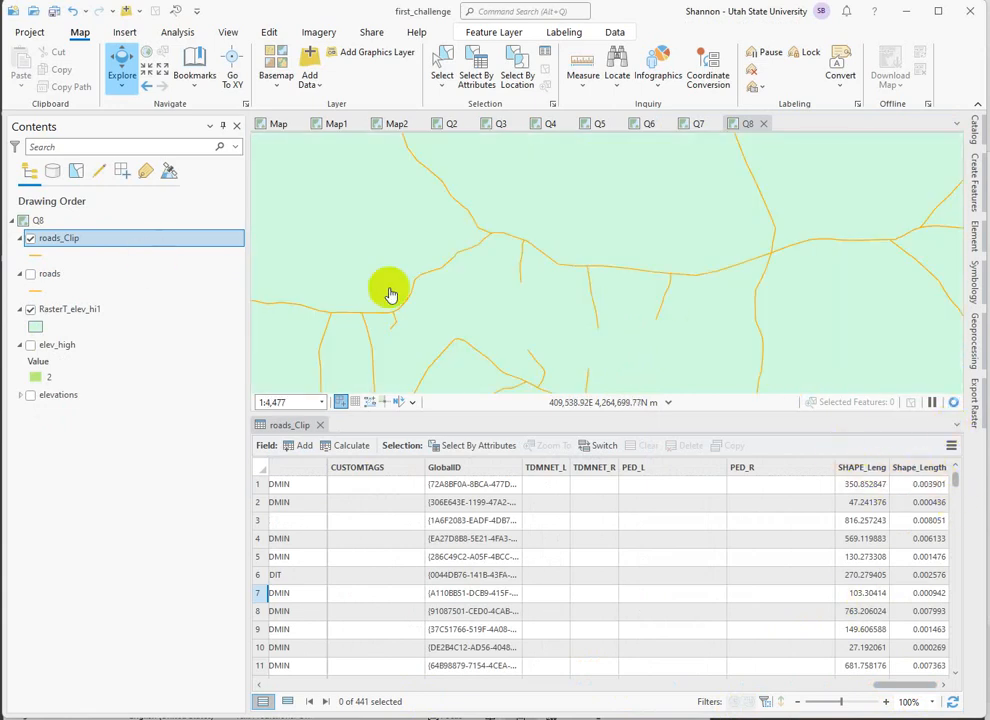
scroll(390, 294, down, 5)
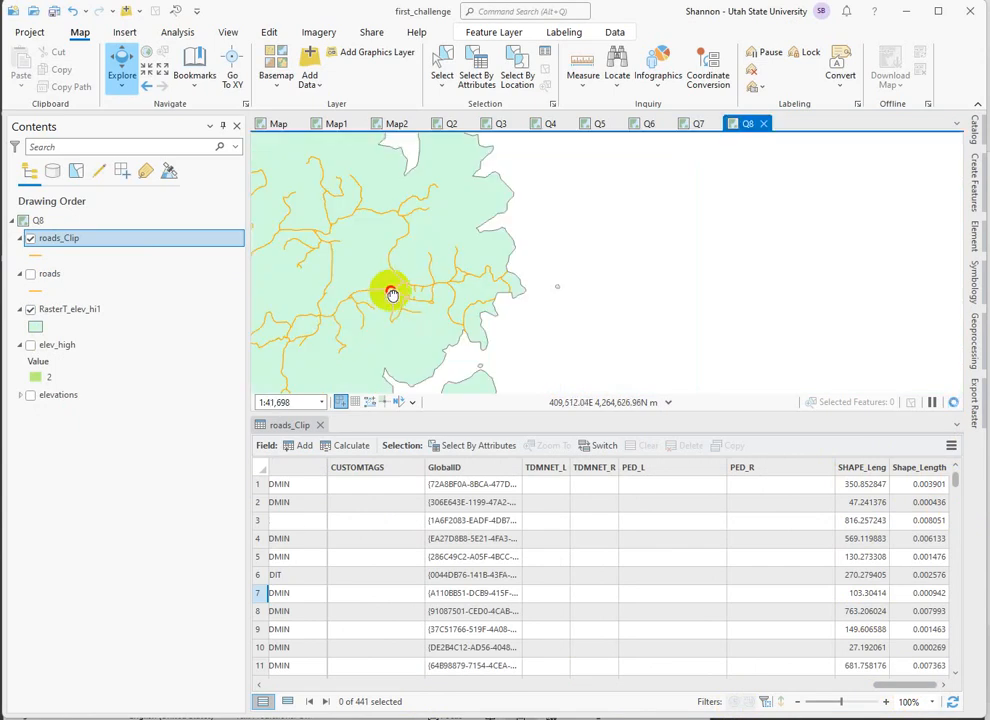
drag(393, 294, 673, 289)
scroll(673, 289, down, 2)
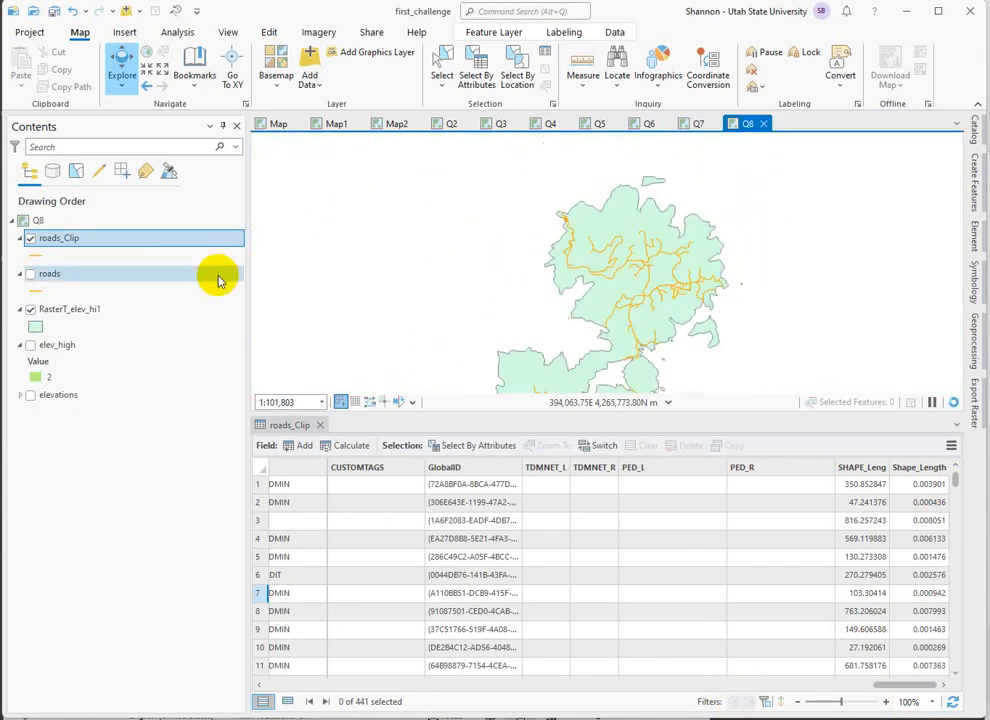
click(20, 274)
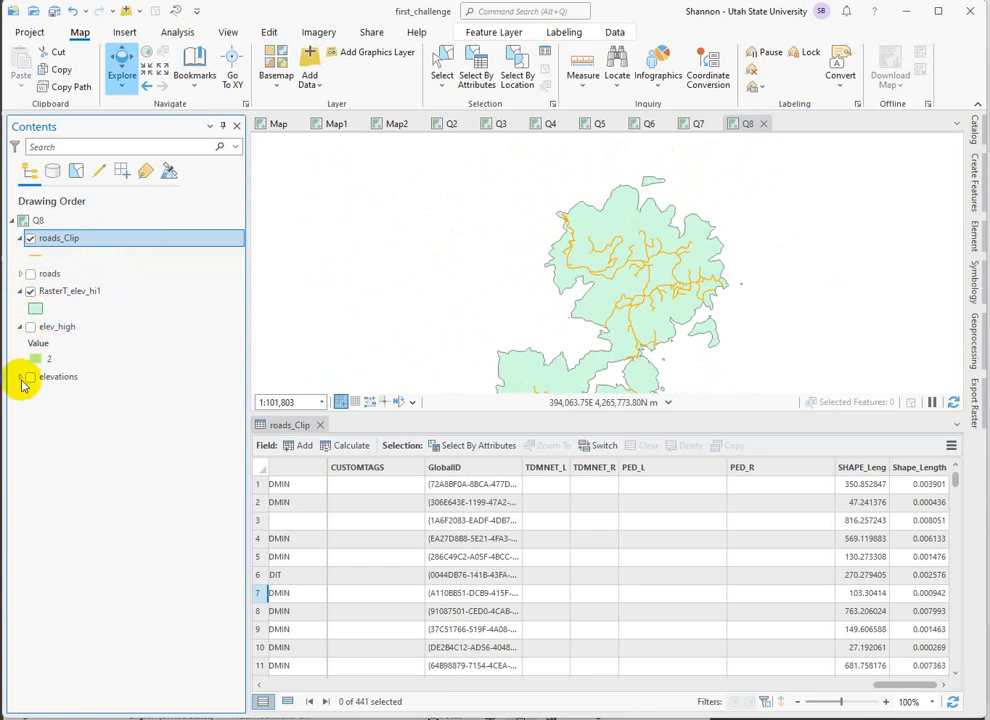
drag(451, 281, 410, 240)
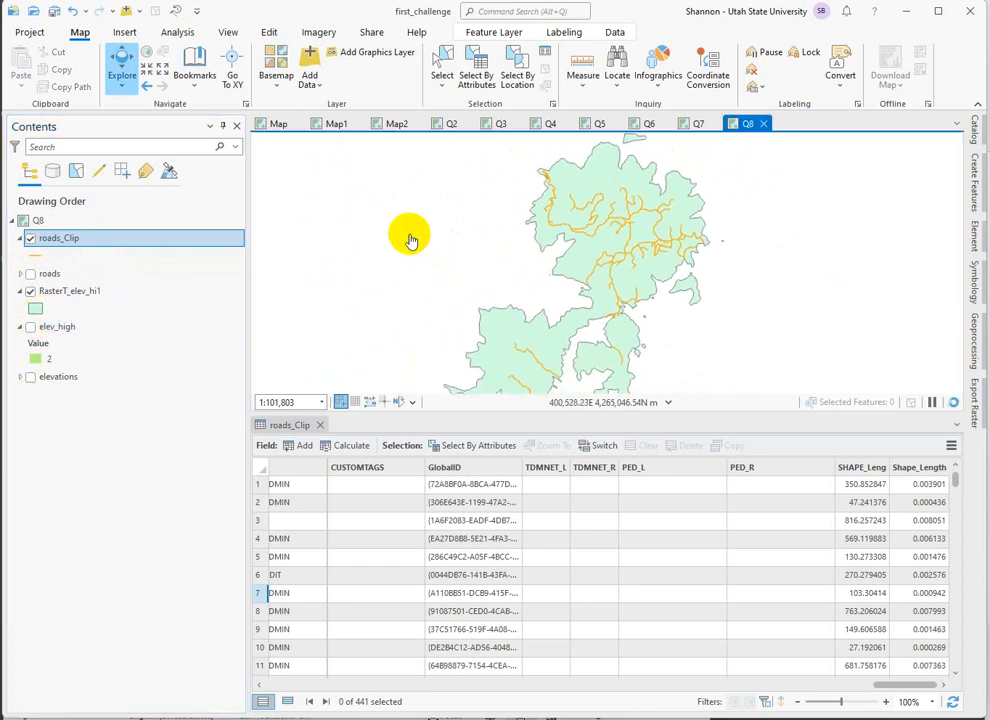
click(20, 326)
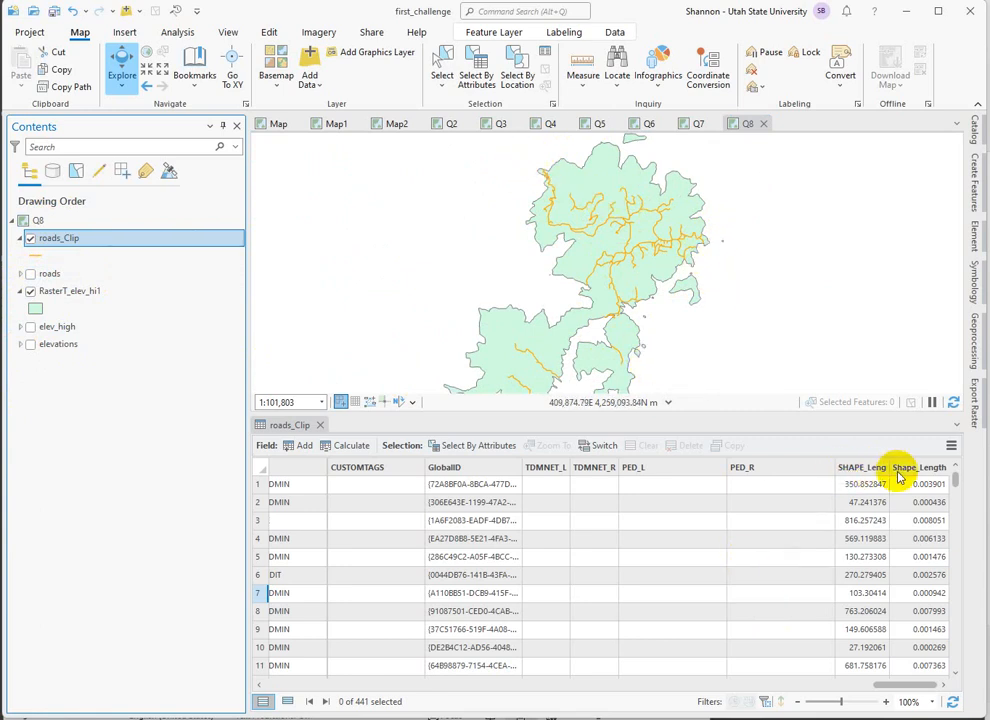
Recalculate the SHAPE_Leng field of roads_Clip as geodesic length in meters with Calculate Geometry.
drag(897, 686, 975, 710)
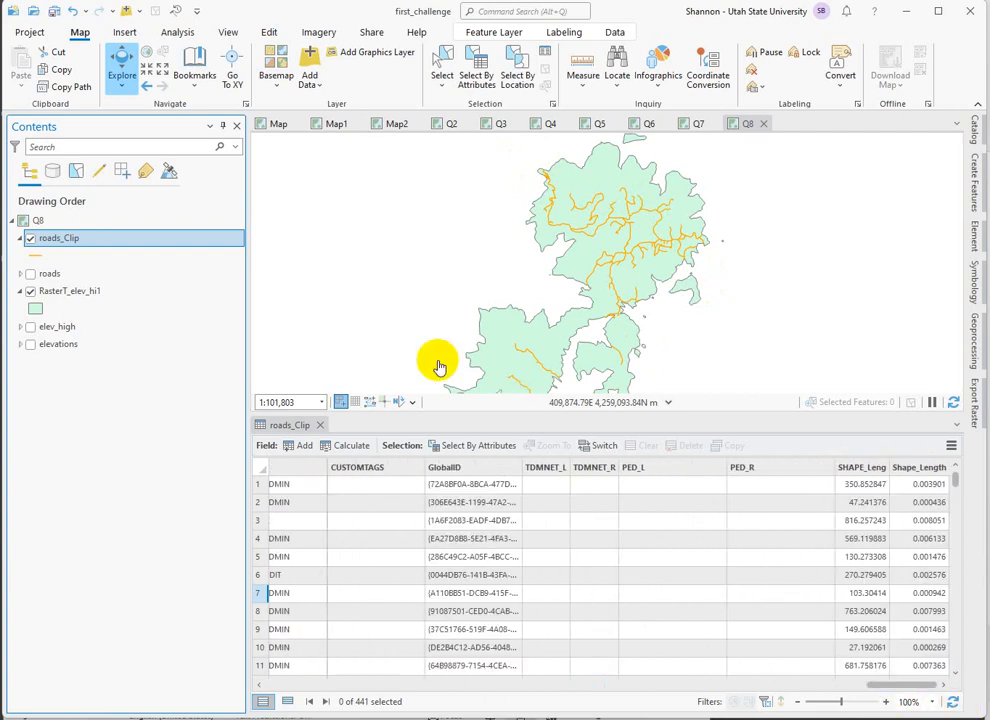
right_click(929, 470)
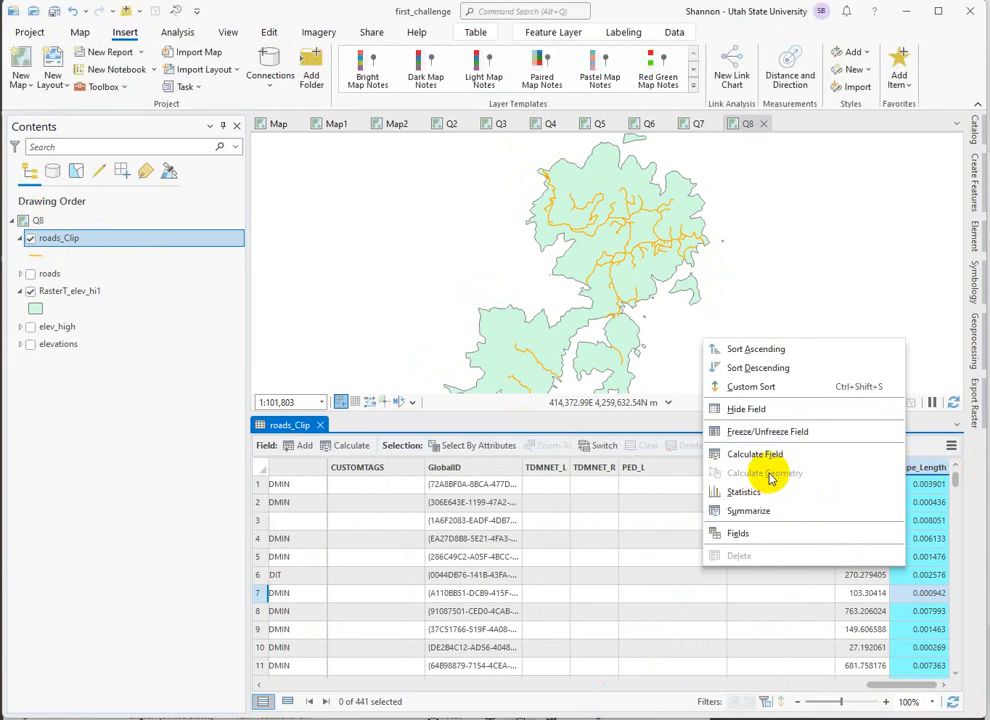
click(921, 428)
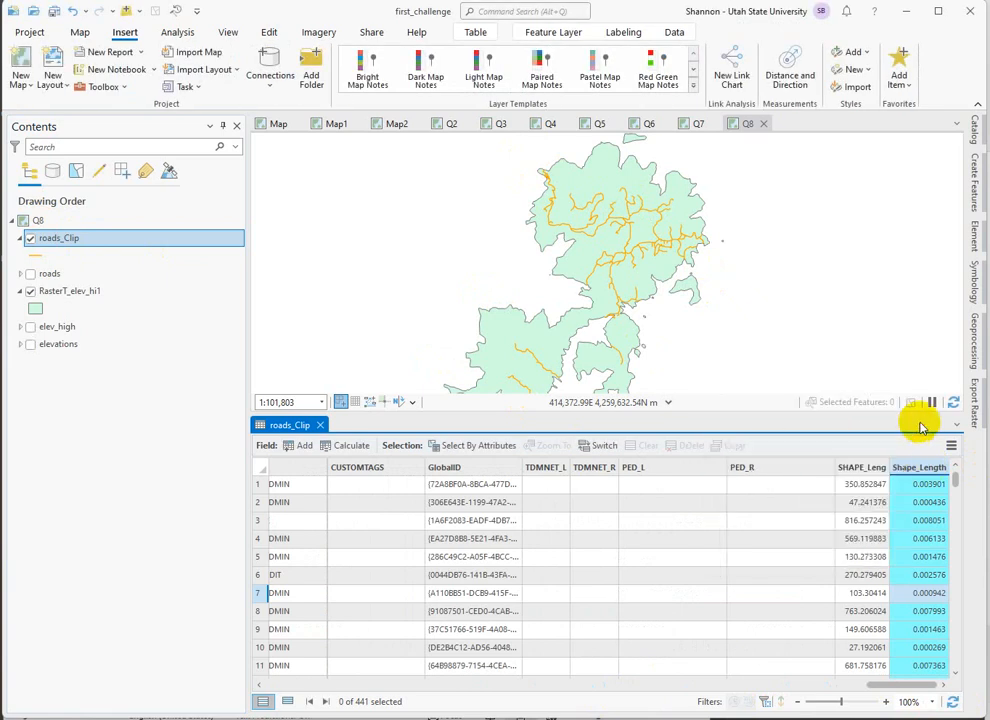
right_click(865, 470)
click(692, 535)
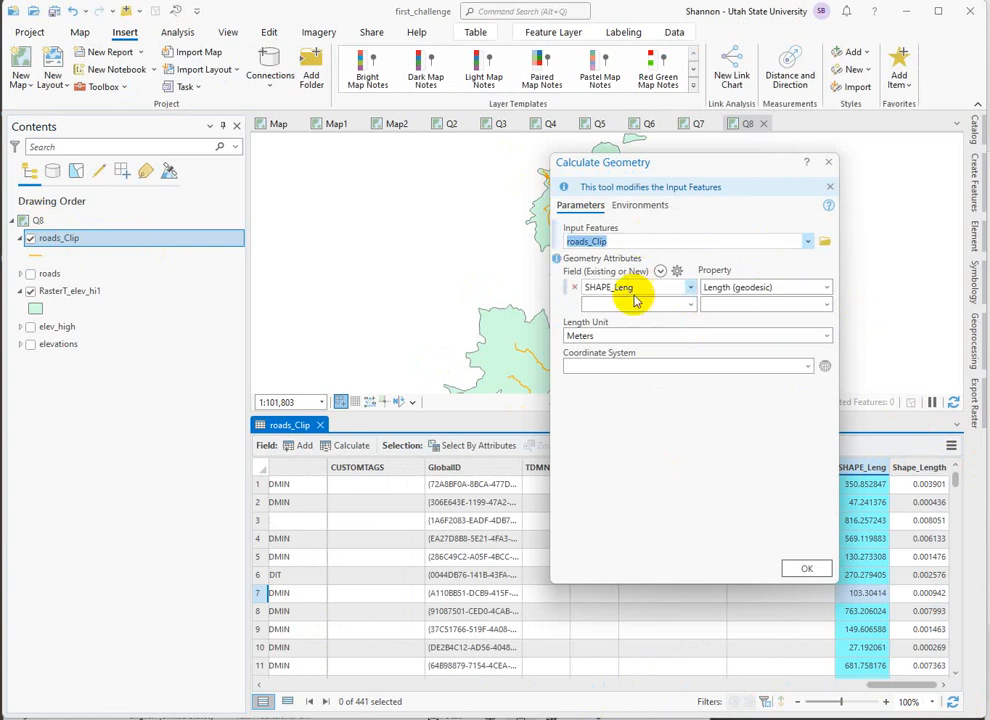
click(827, 287)
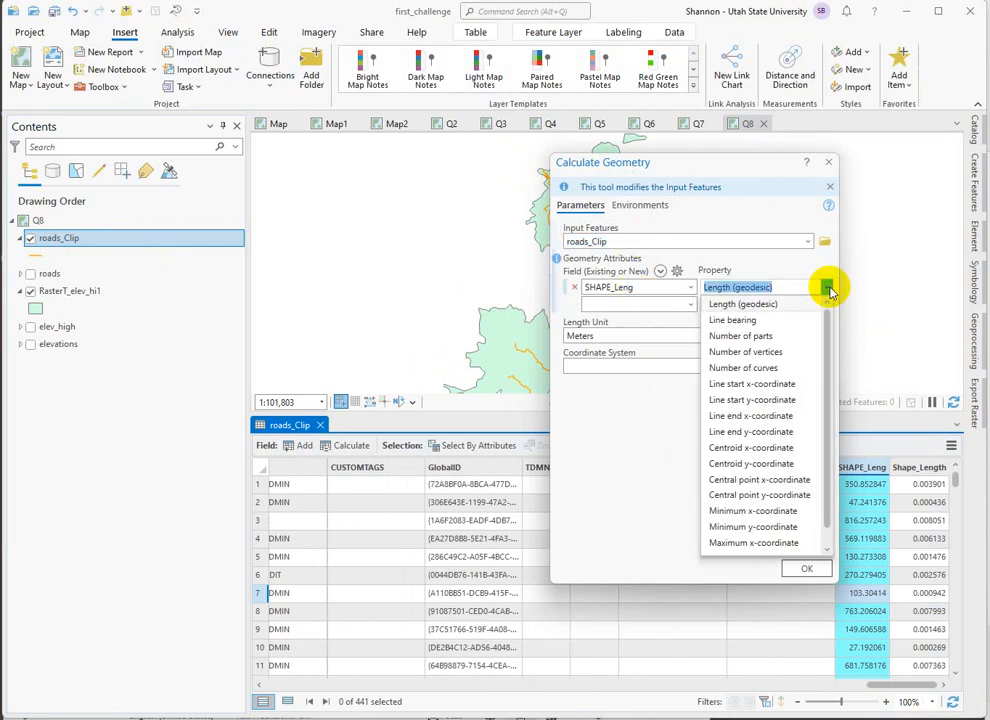
click(617, 316)
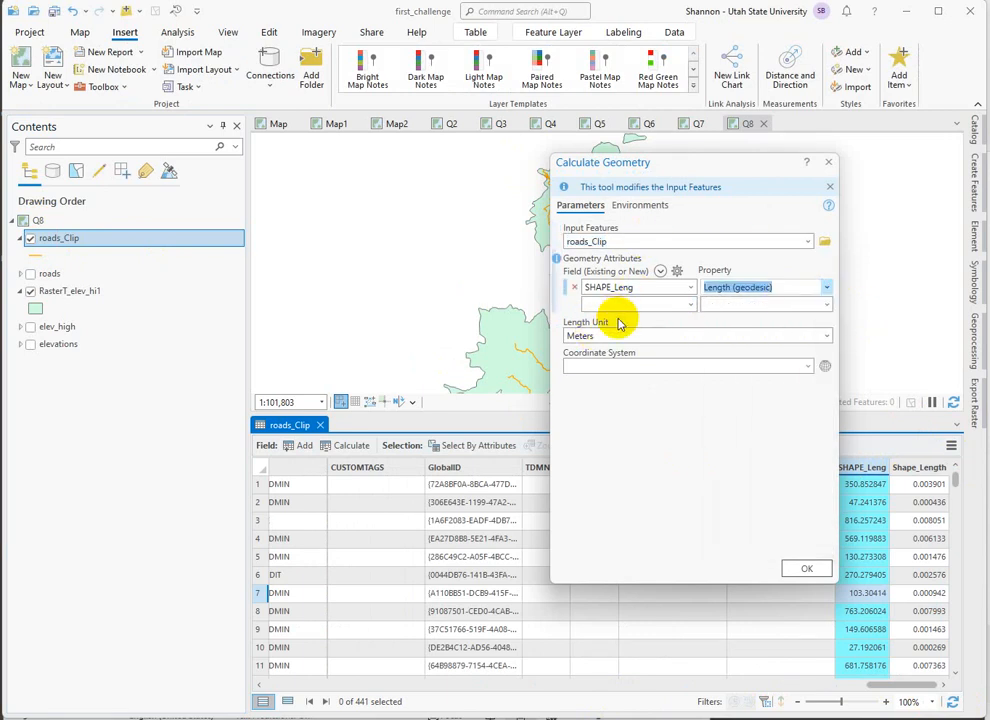
click(810, 568)
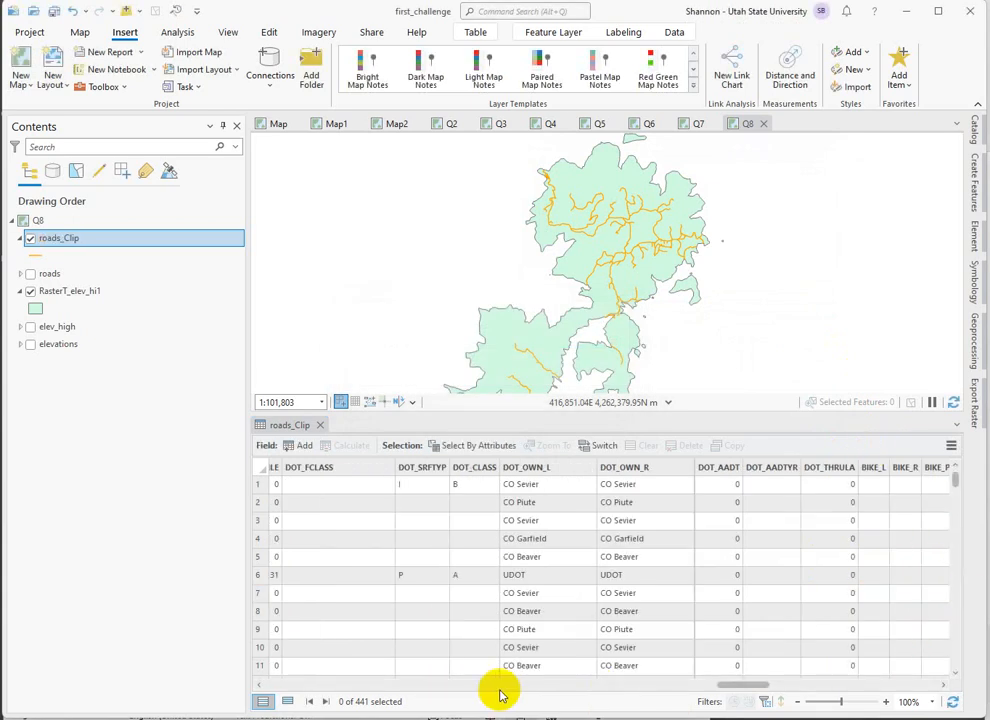
Review the length fields in roads_Clip, select the seventh record and zoom the map to that road segment.
drag(742, 685, 878, 683)
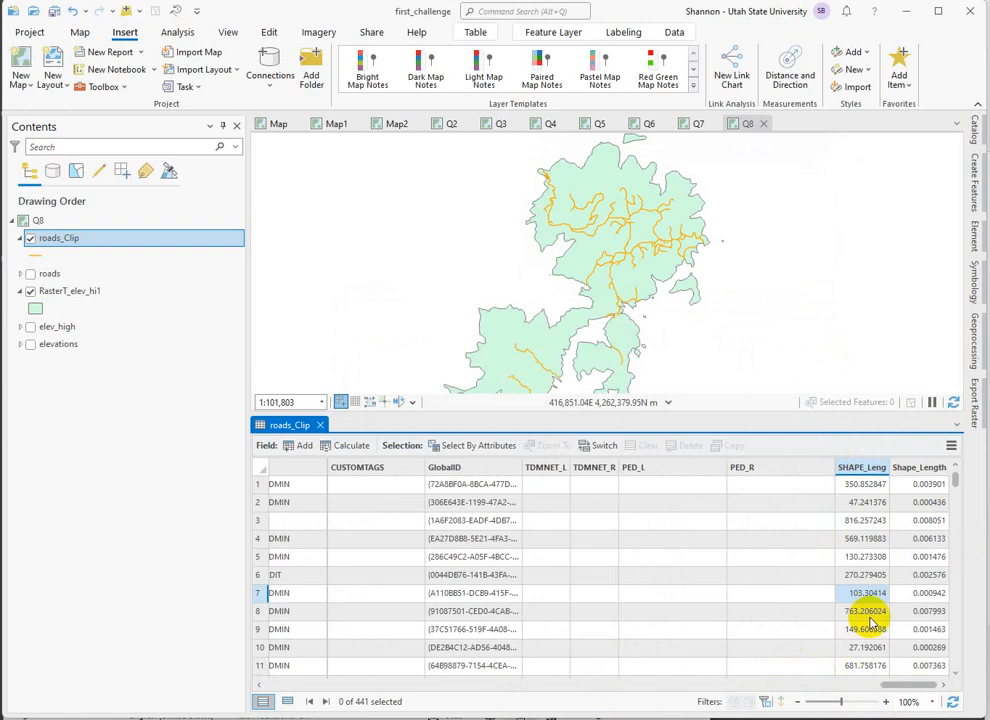
click(257, 593)
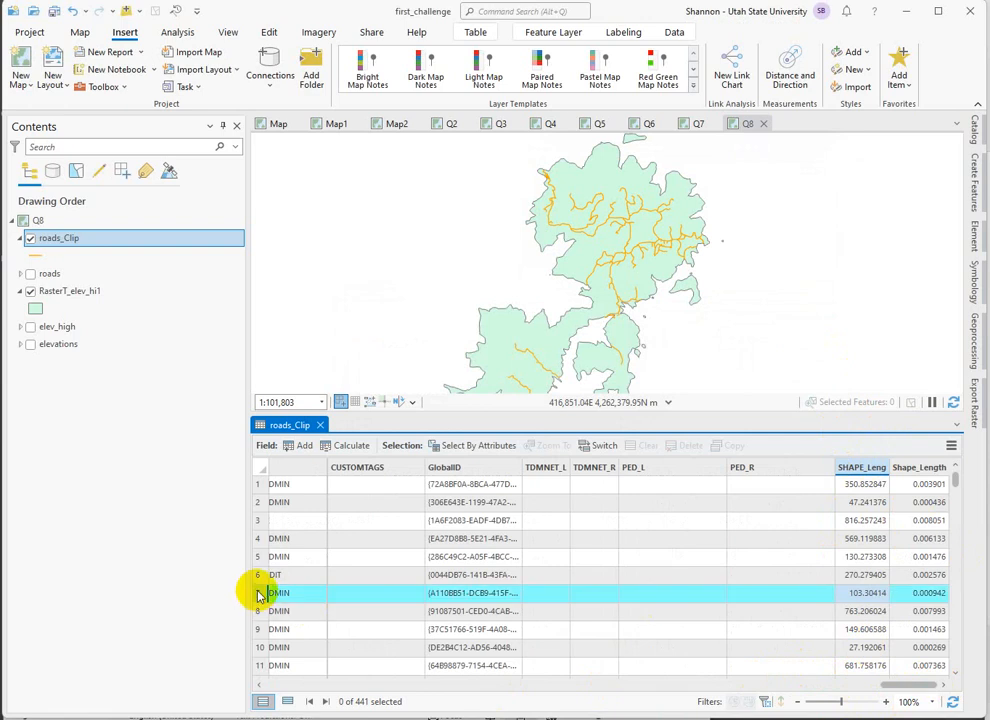
right_click(259, 594)
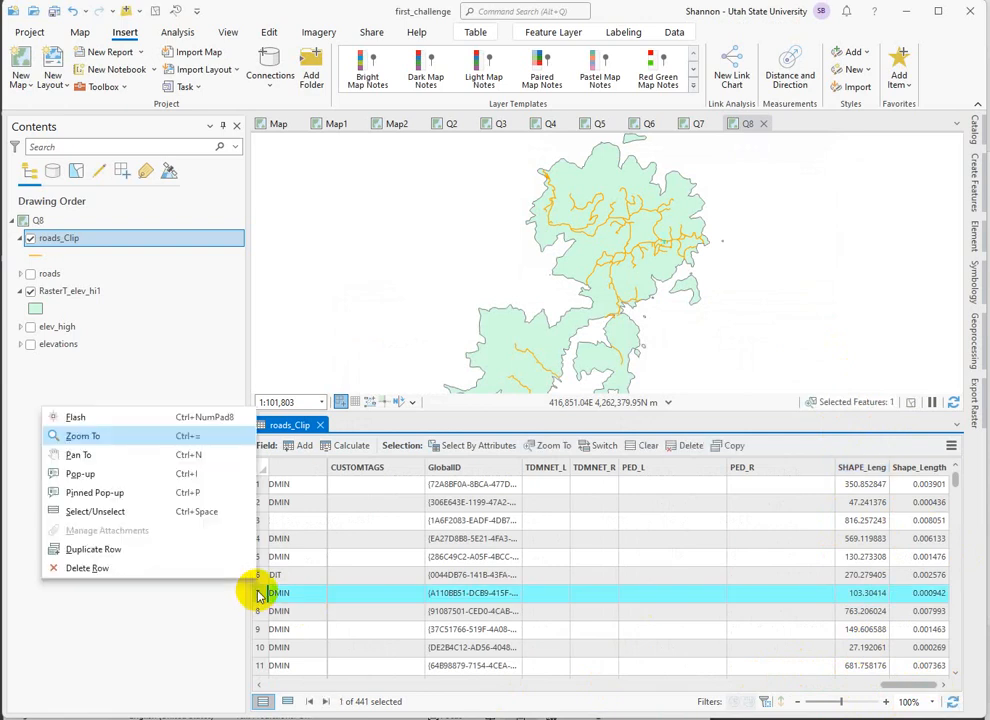
click(93, 439)
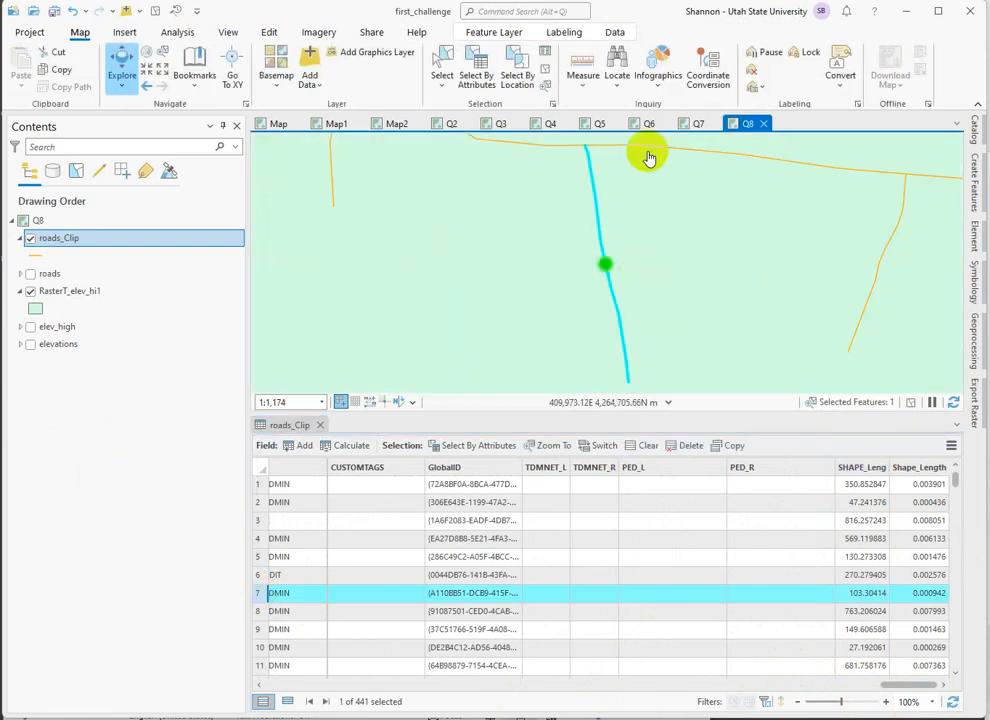
Measure the selected road segment's planar distance in metric units between its endpoints, and clear the selection.
click(583, 66)
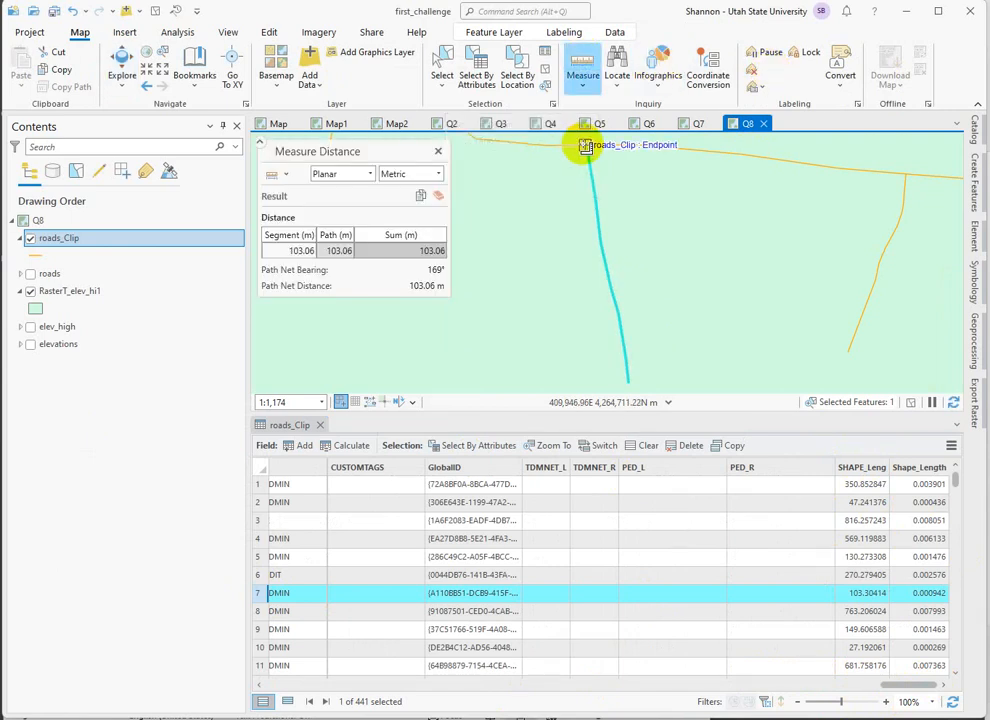
click(585, 146)
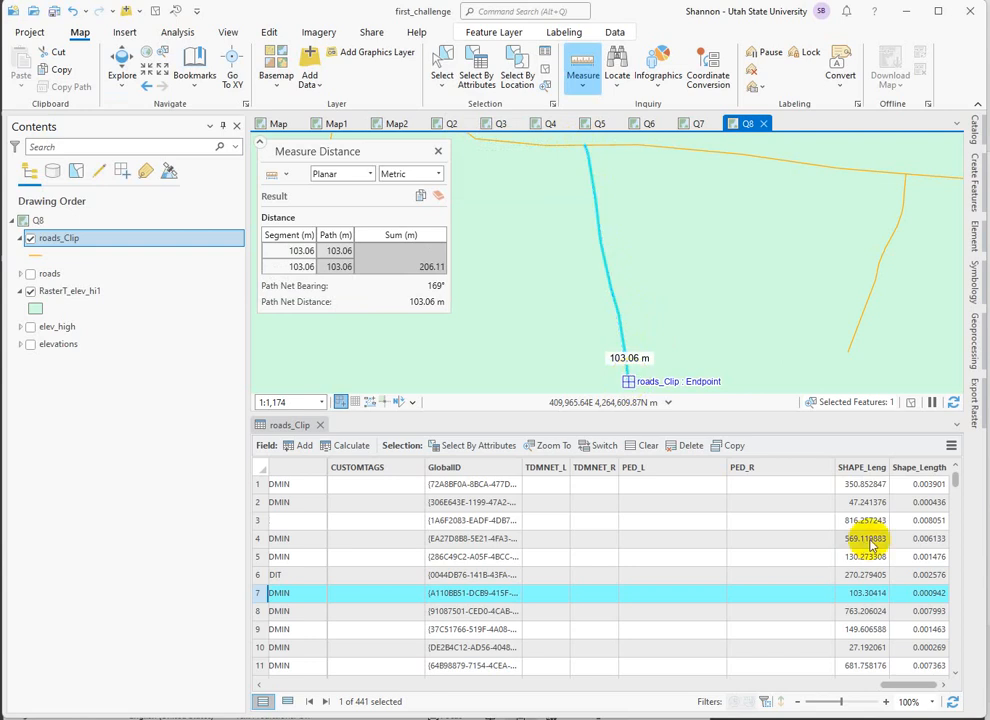
click(437, 151)
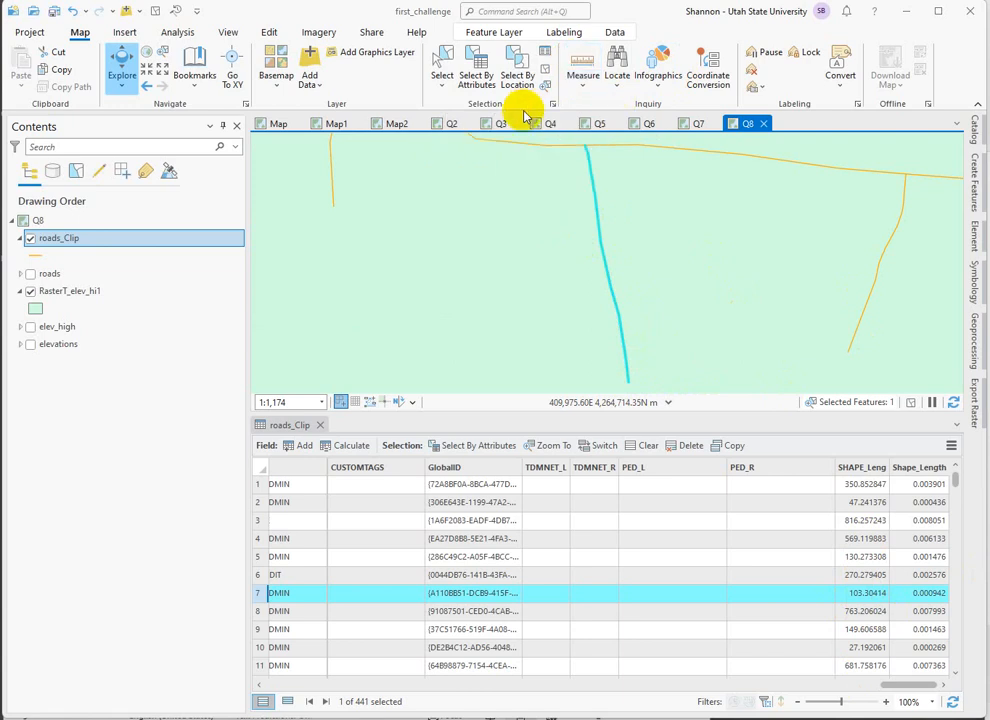
click(546, 74)
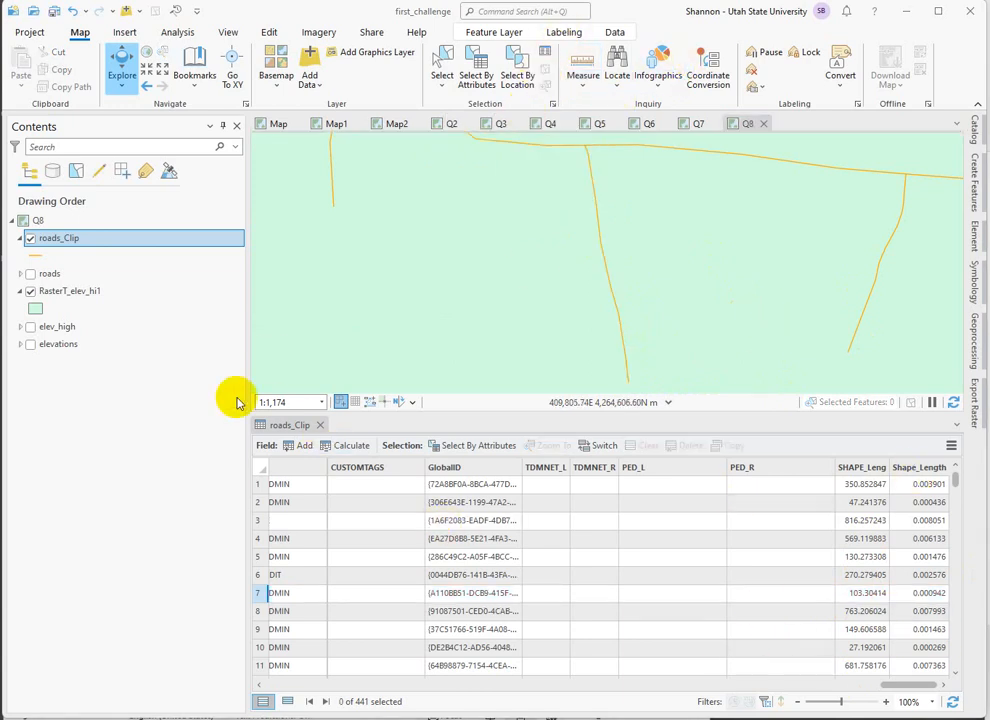
Select the roads_Clip records by attribute where SPEED_LMT is equal to 65, as a new selection.
drag(925, 690, 716, 705)
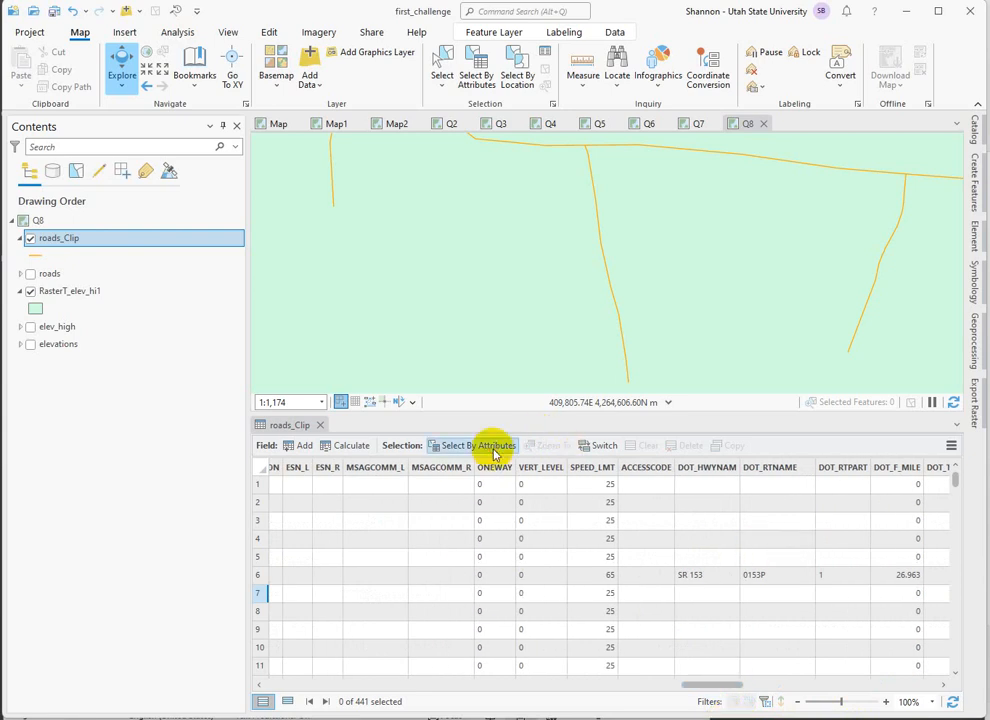
click(494, 449)
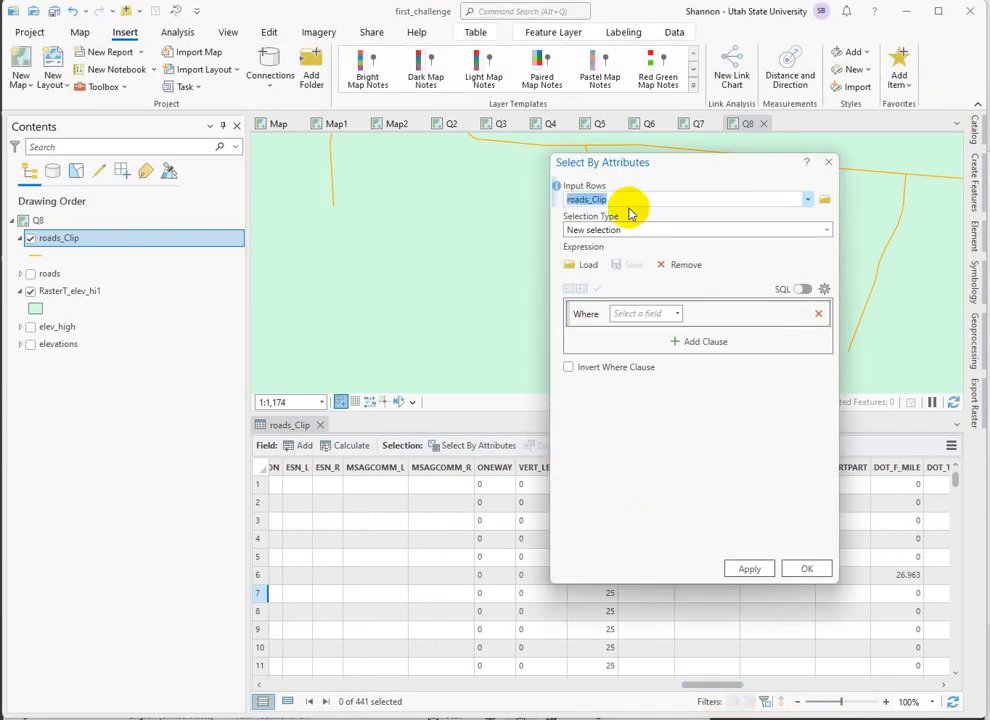
click(680, 315)
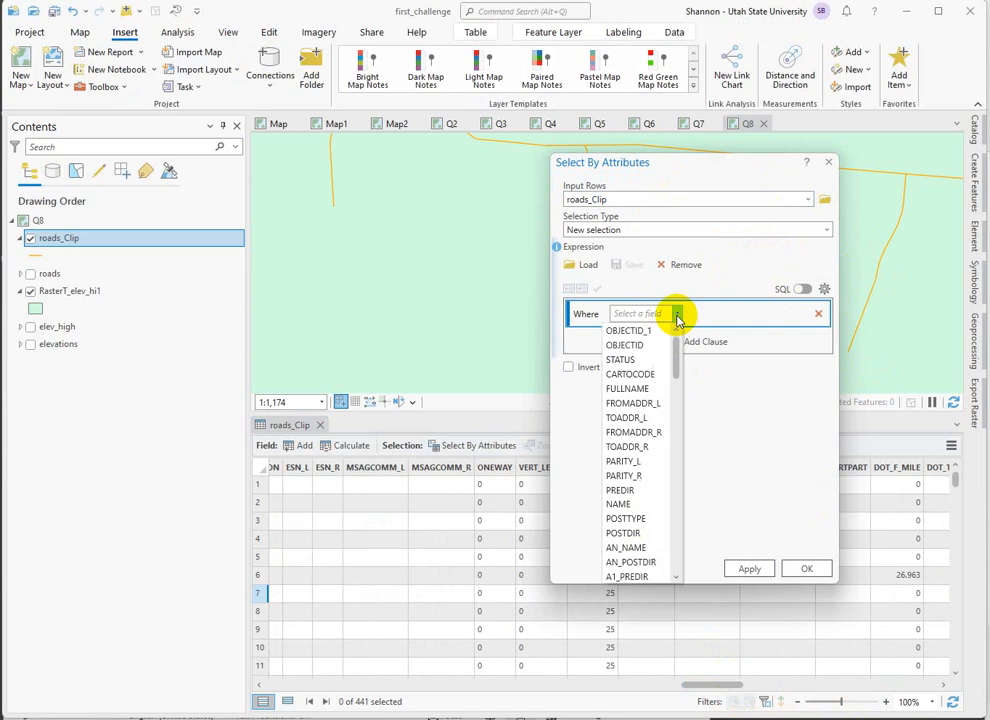
click(680, 517)
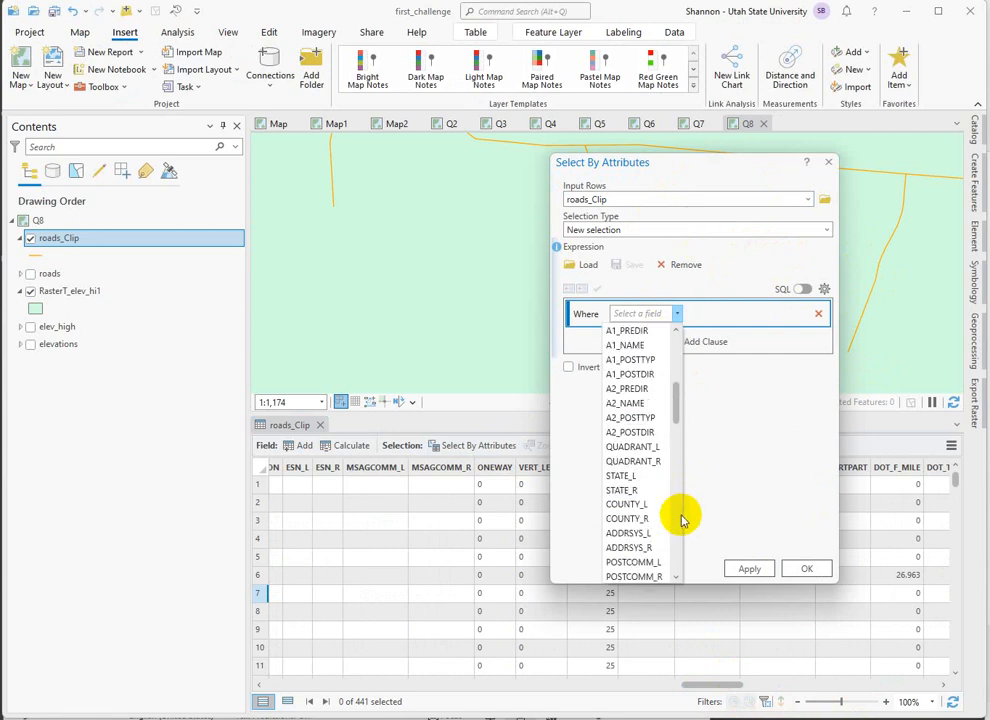
right_click(680, 517)
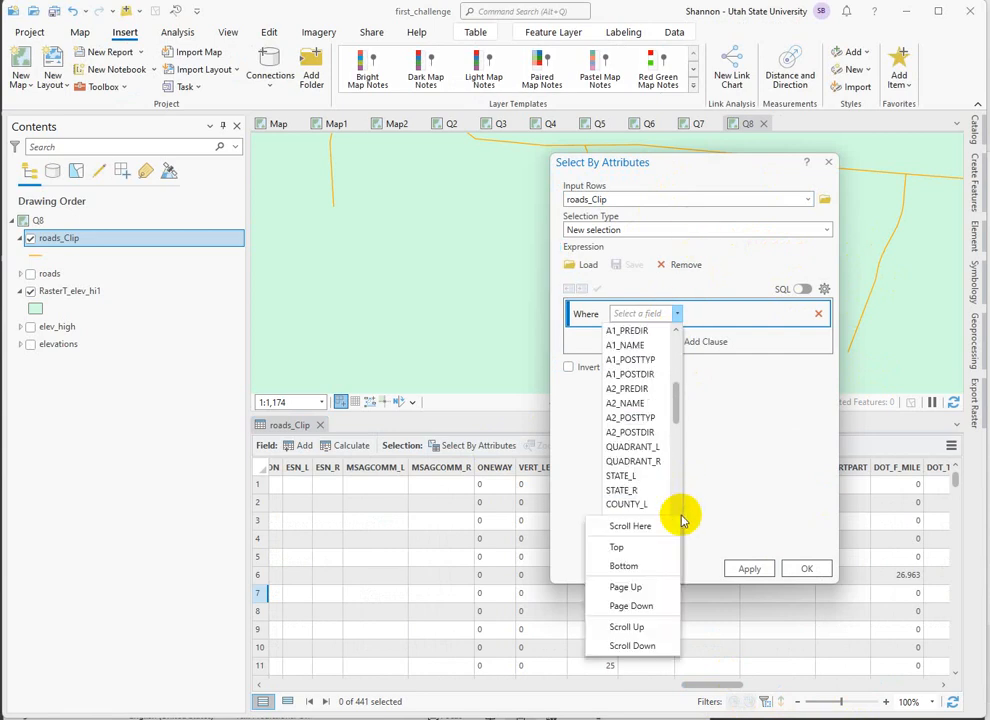
click(680, 517)
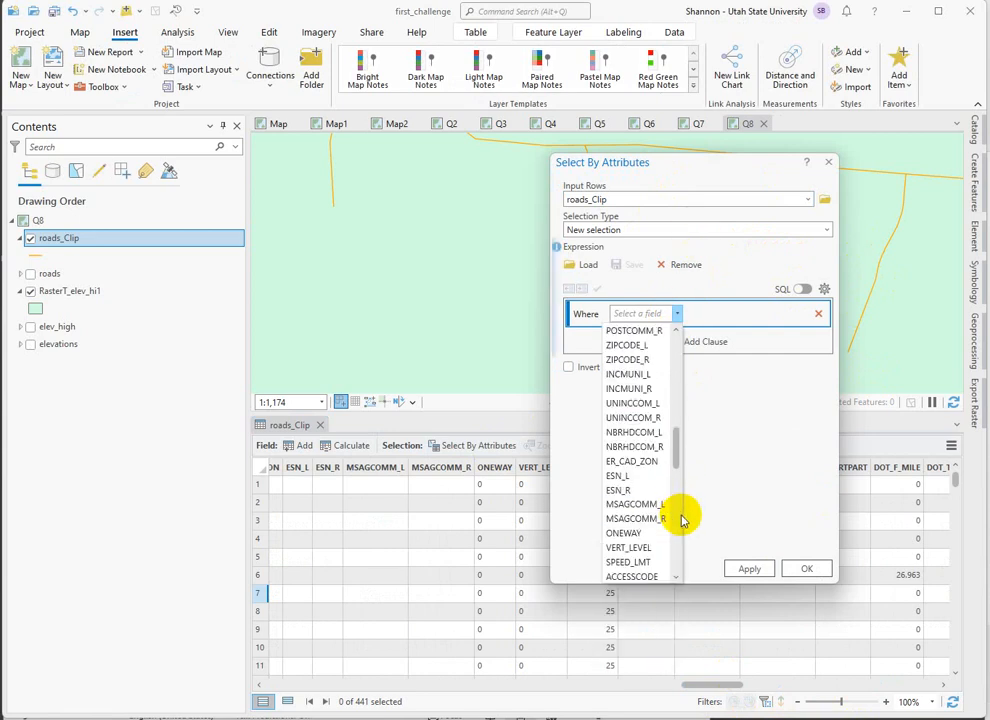
click(628, 562)
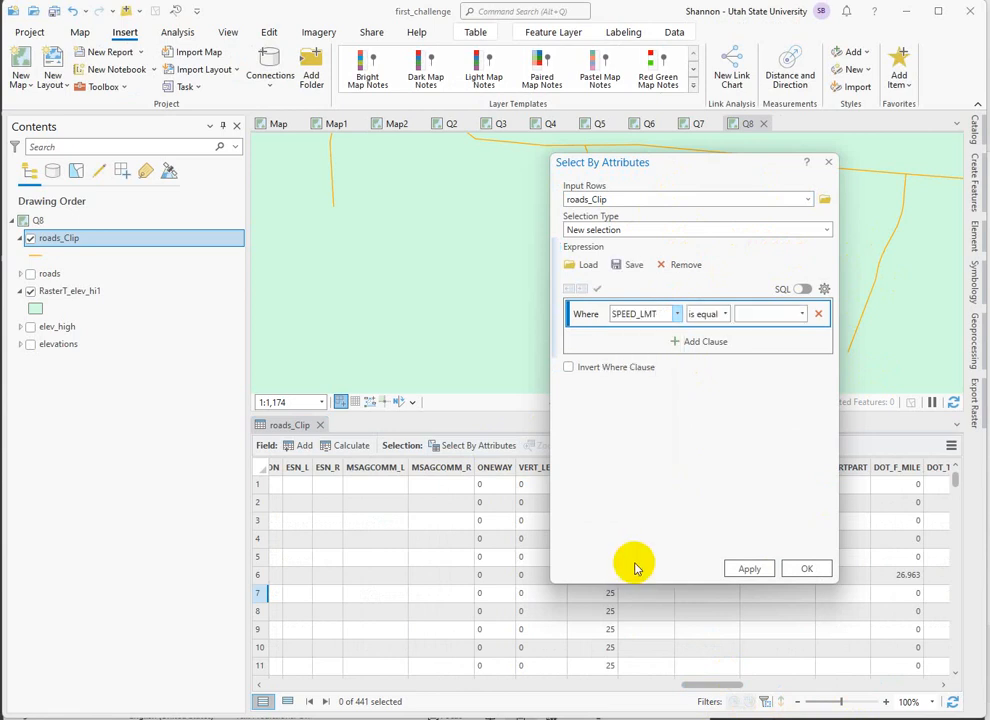
click(803, 316)
click(800, 389)
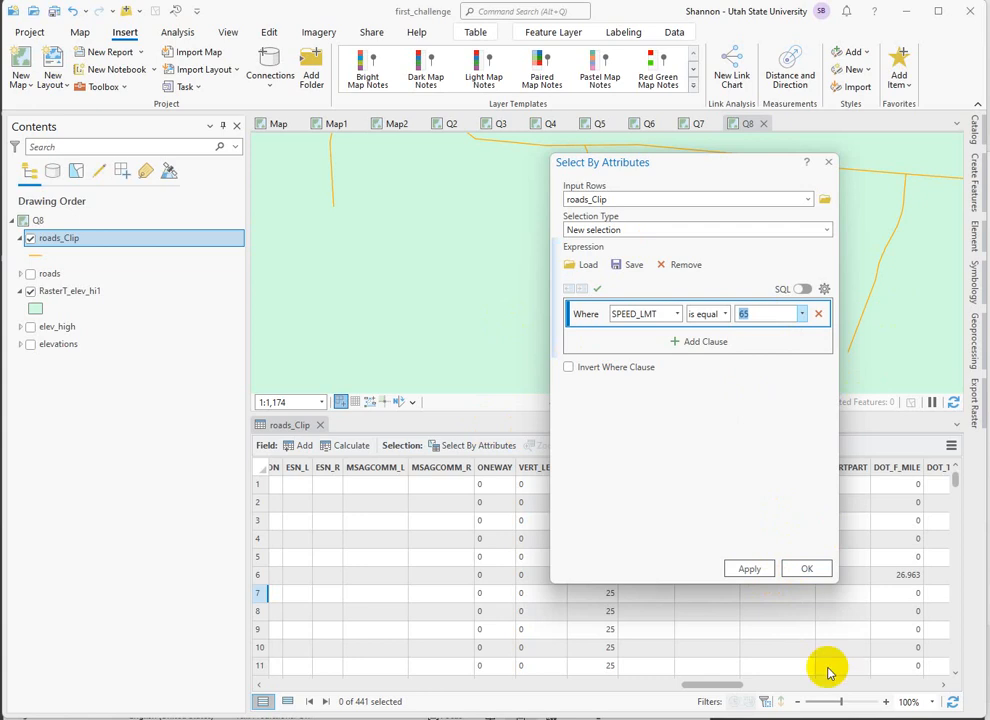
click(807, 569)
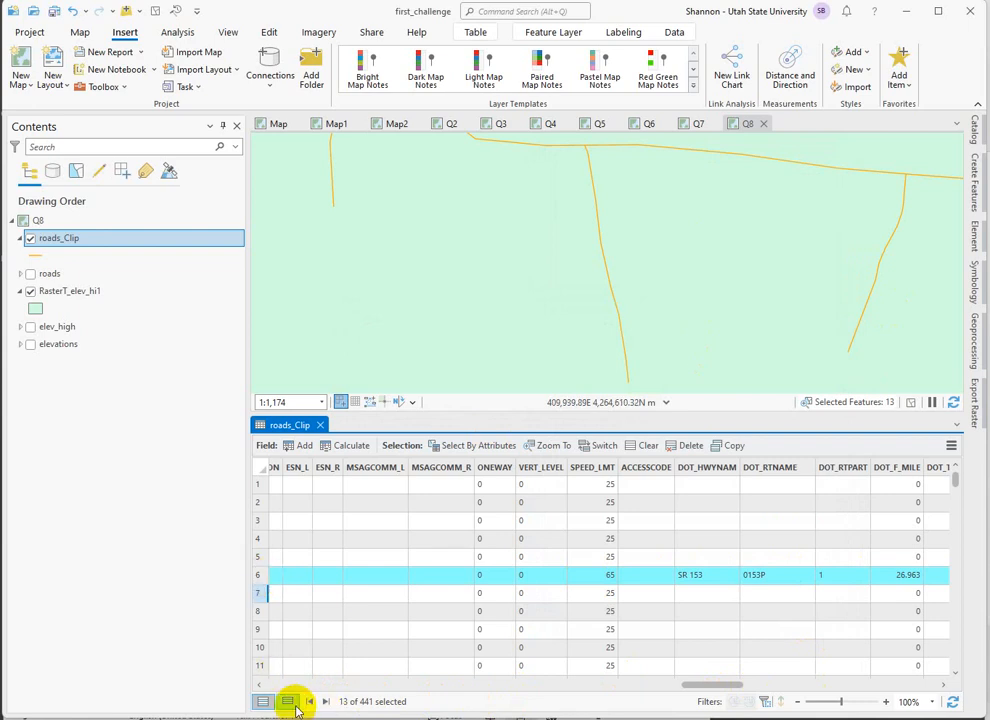
Show only the selected records in the roads_Clip table and view the selected road segments across the high-elevation polygons on the map.
click(288, 704)
scroll(797, 214, down, 3)
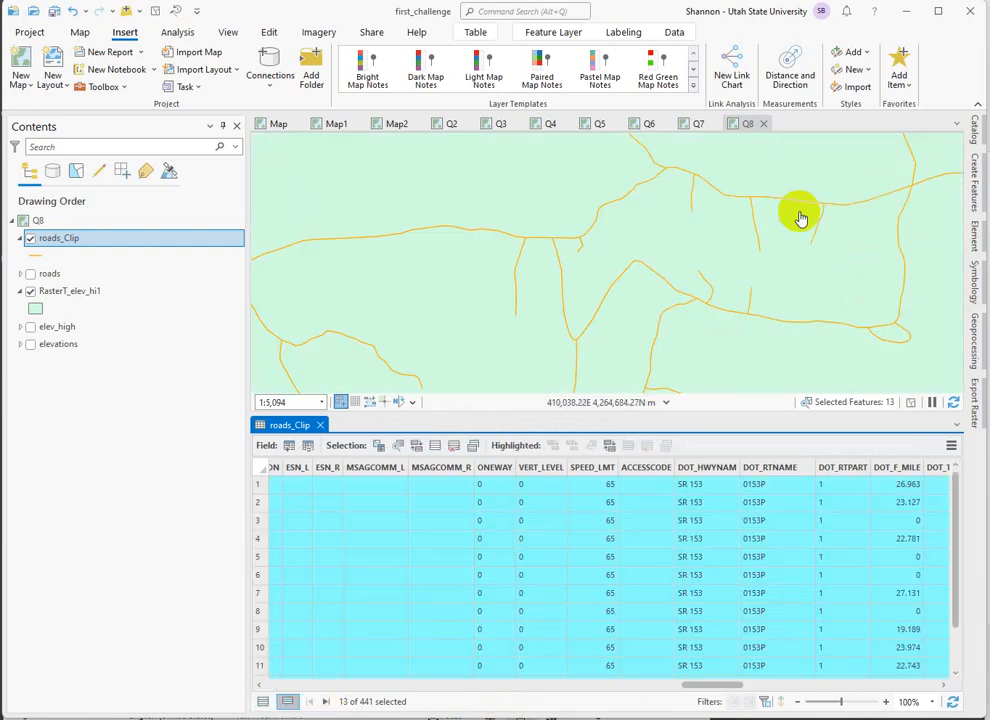
scroll(800, 217, down, 3)
scroll(803, 236, down, 4)
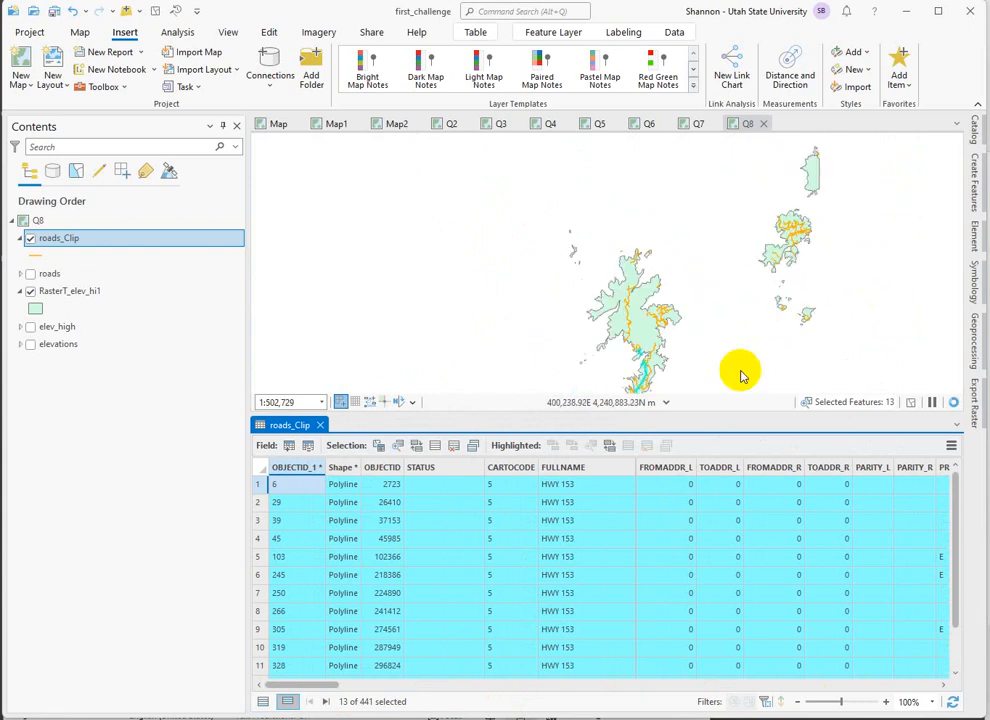
drag(691, 289, 688, 262)
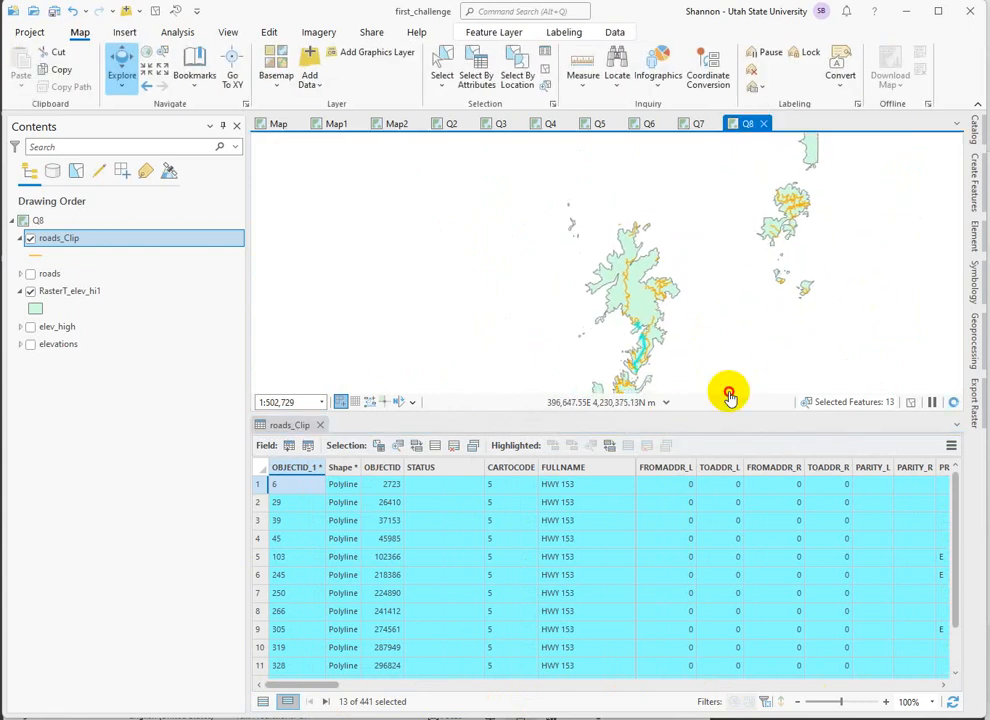
drag(729, 396, 690, 316)
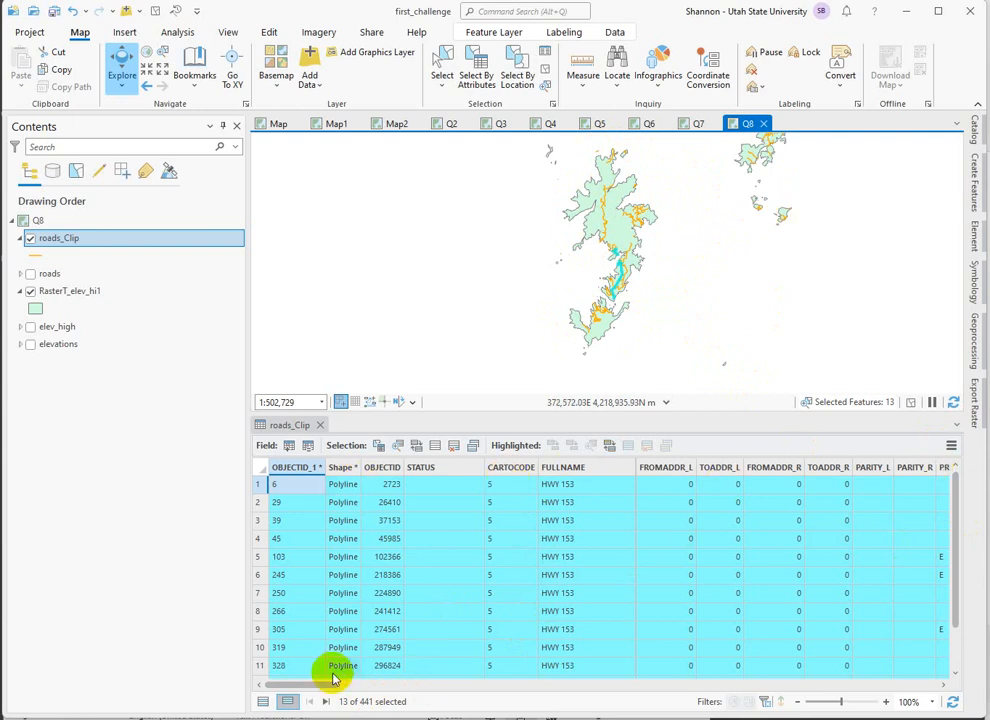
Generate statistics for the SHAPE_Leng field of roads_Clip and read the Sum for the selection in the chart properties.
drag(327, 688, 975, 650)
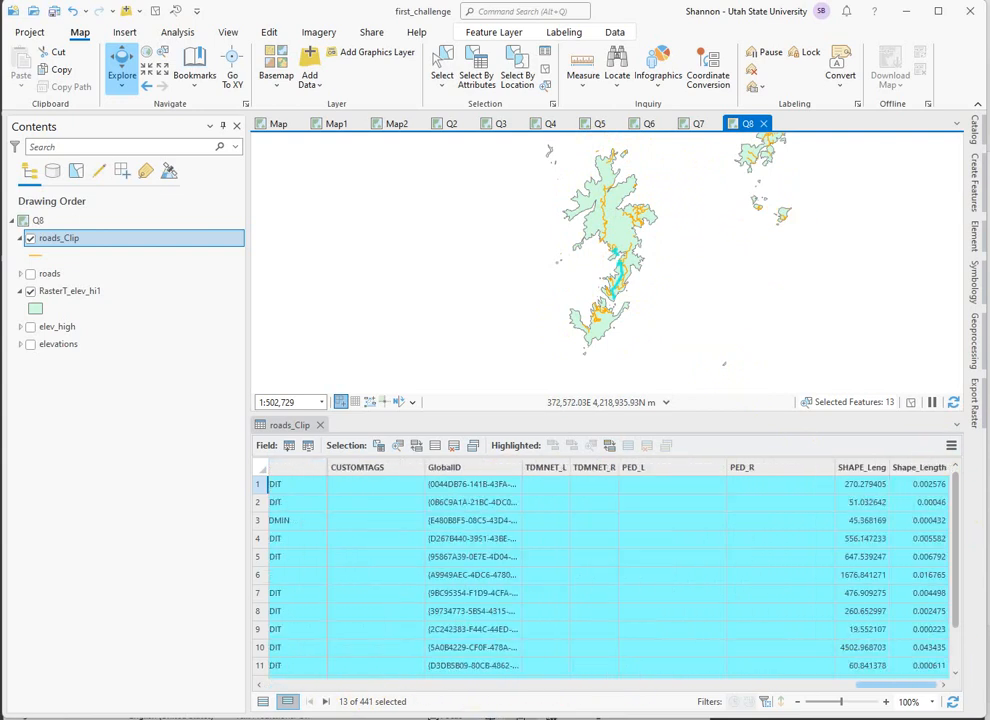
right_click(860, 468)
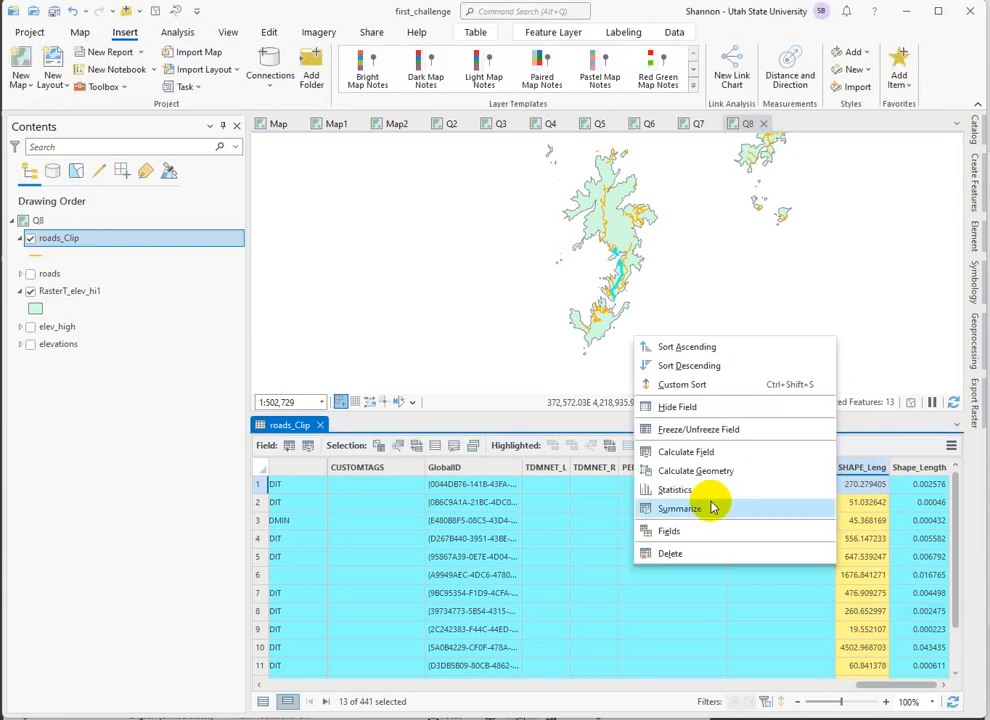
click(684, 491)
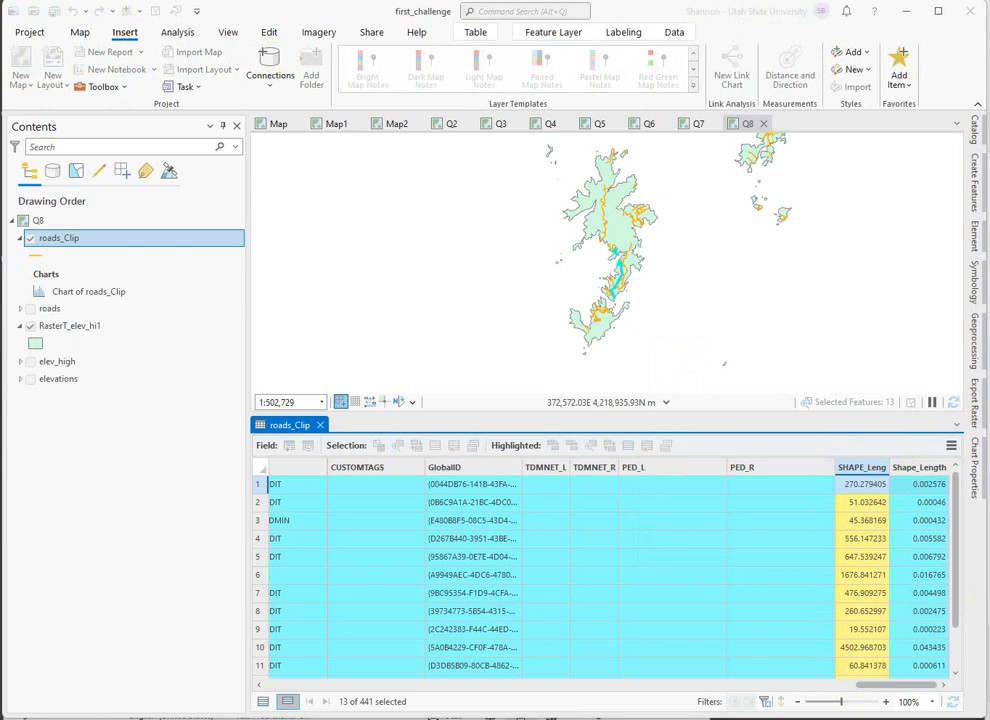
click(979, 463)
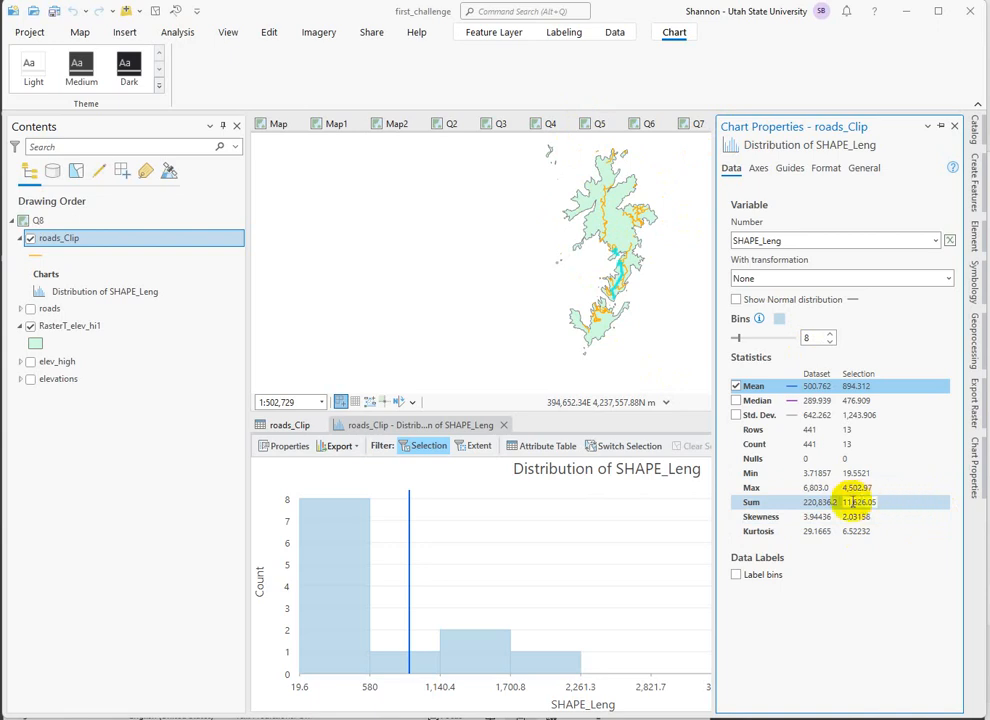
drag(845, 503, 885, 504)
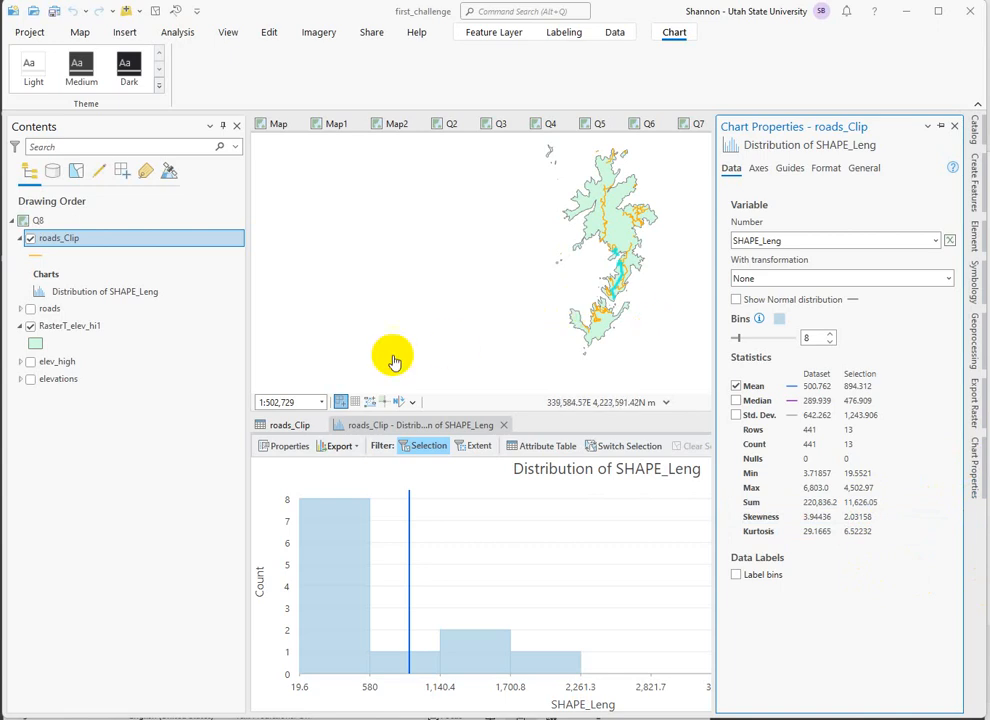
Clear the road selection and close the SHAPE_Leng distribution chart and the roads_Clip attribute table.
click(640, 337)
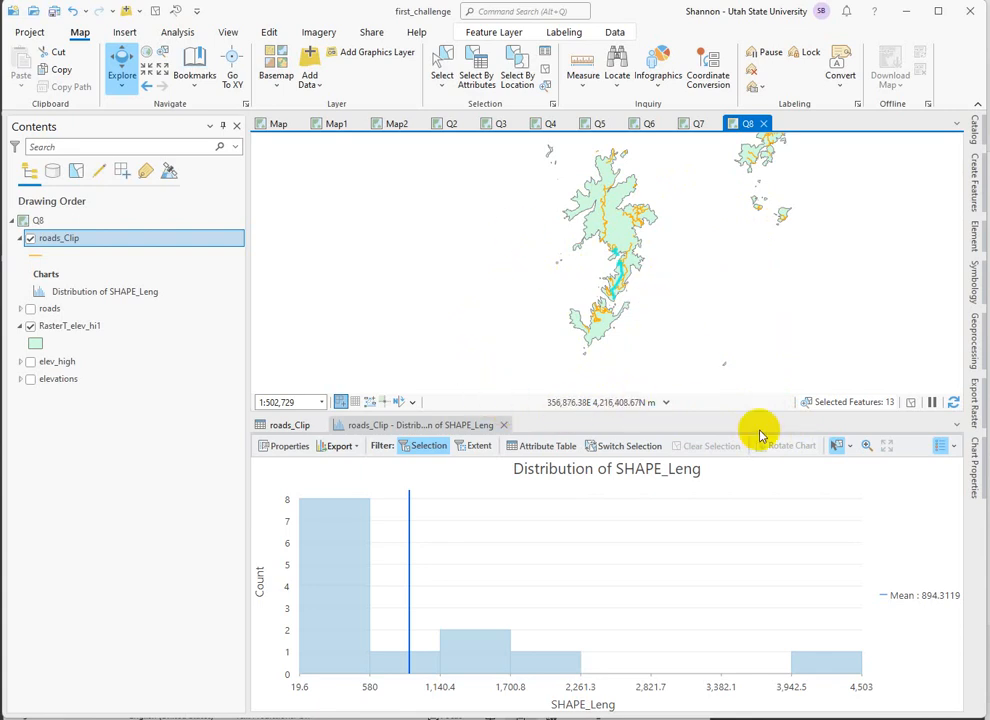
click(543, 75)
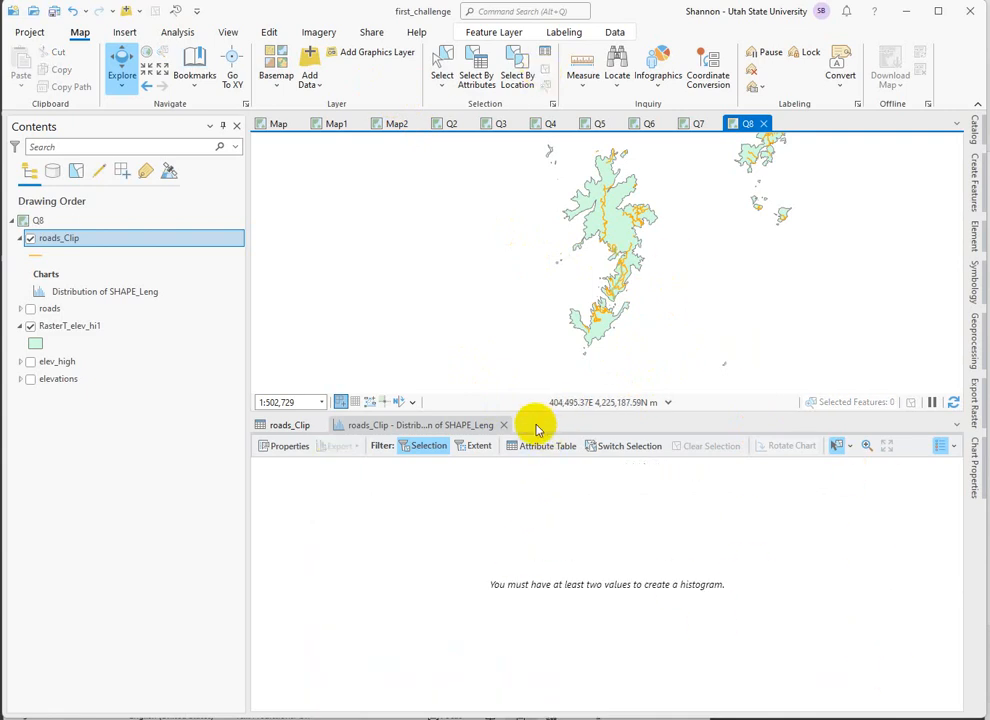
click(505, 426)
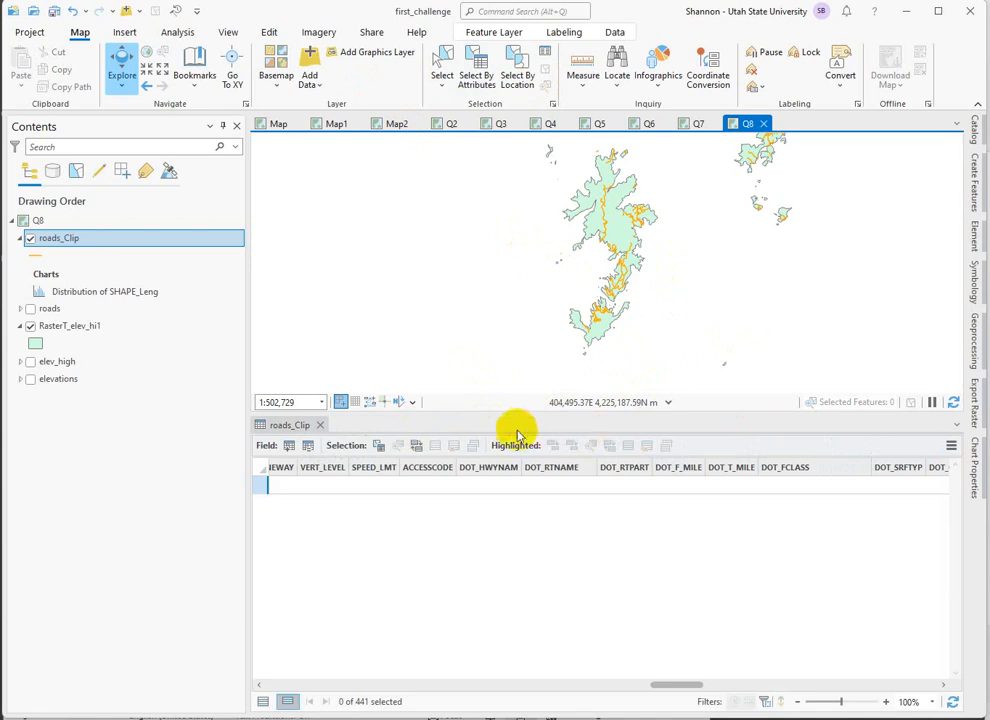
click(320, 425)
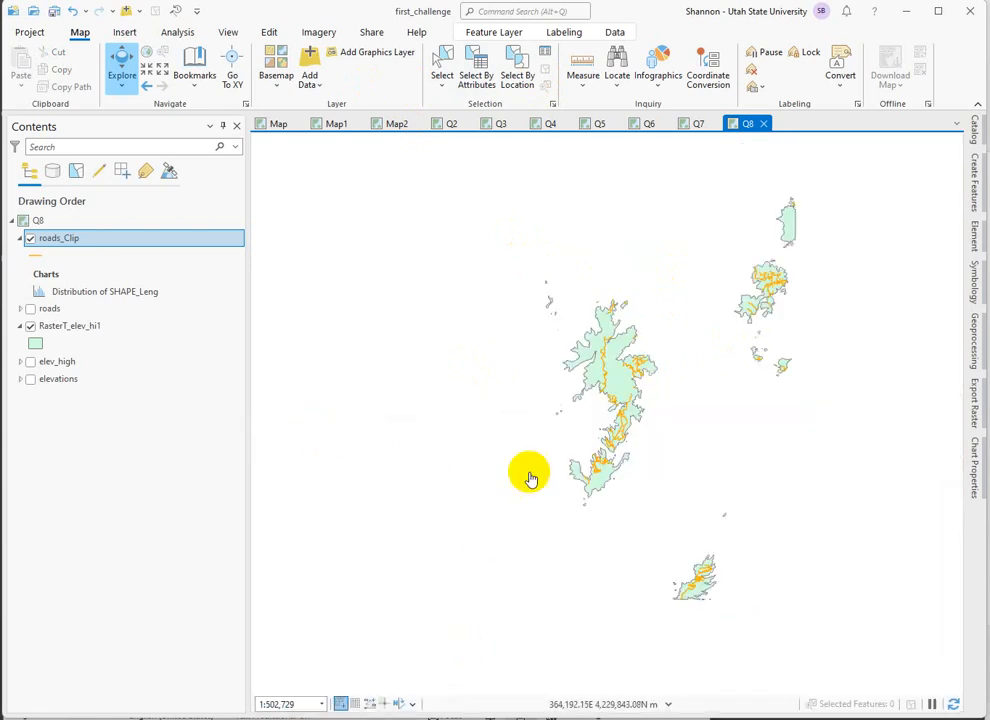